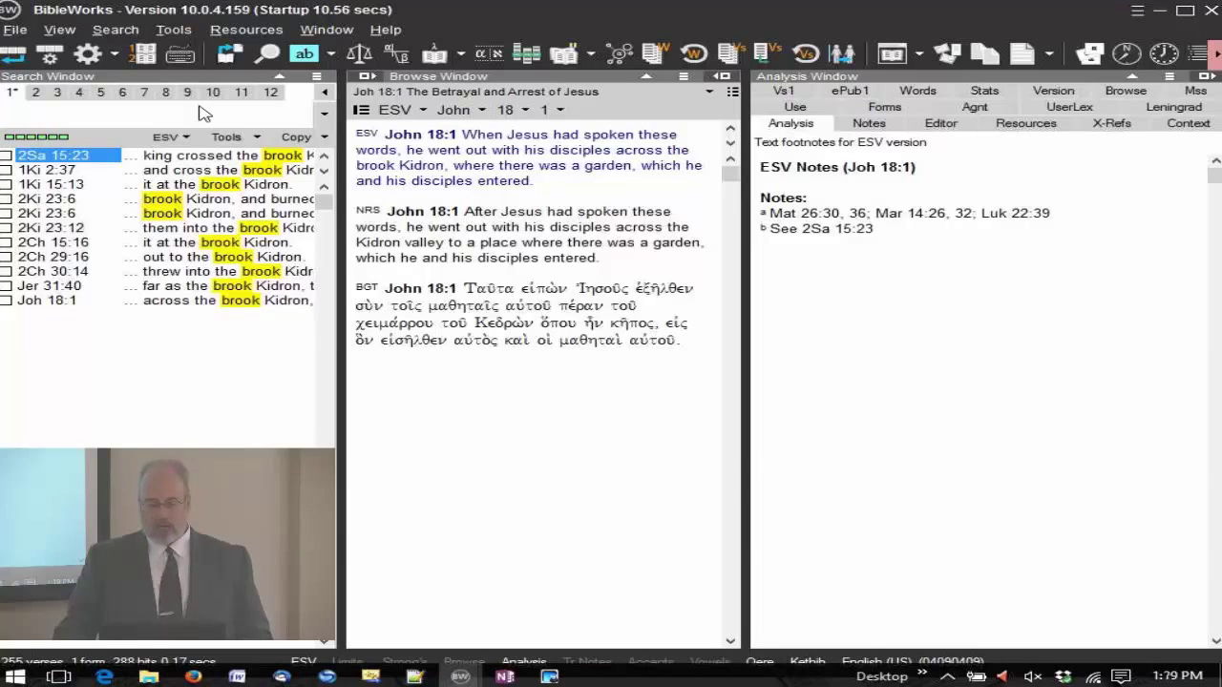
- Add the BYZ Byzantine Greek text (2005) to the displayed versions with the 'by' command
type("byz")
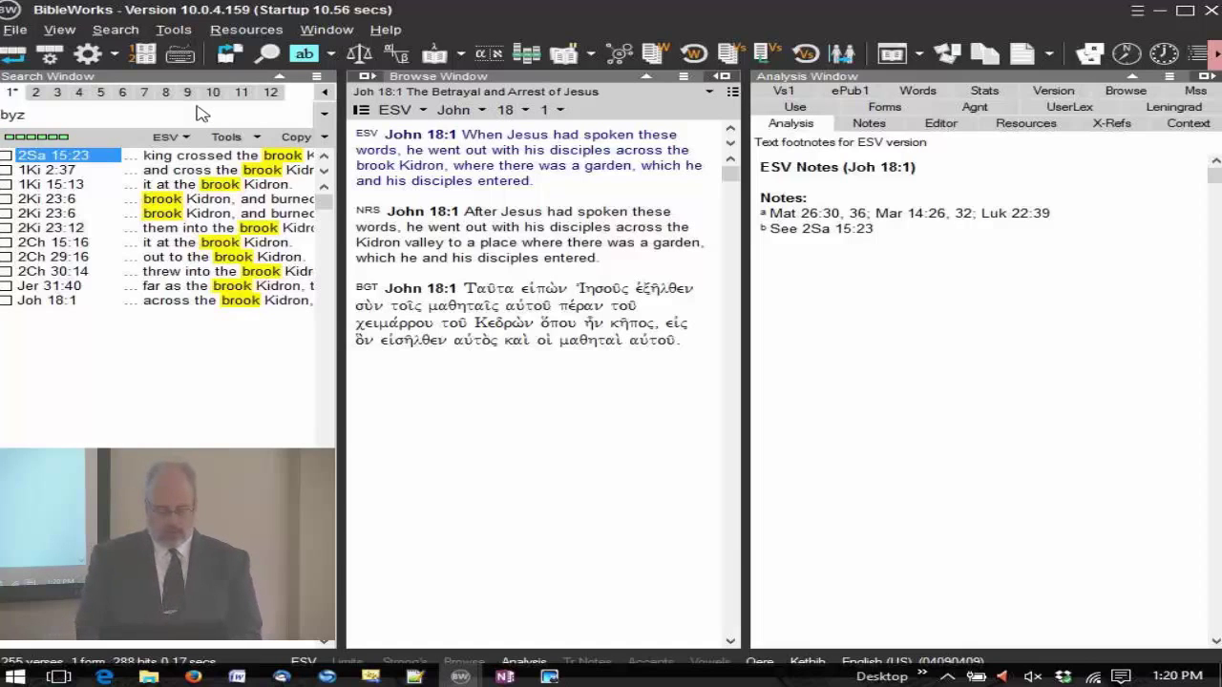
key("Return")
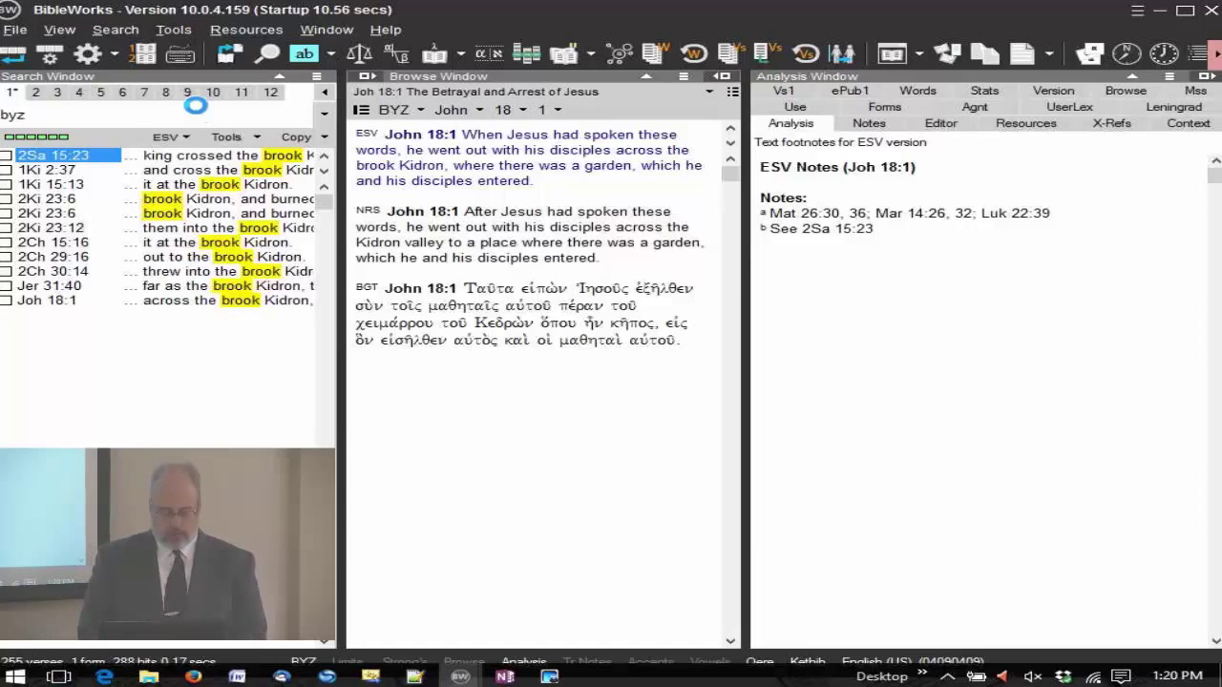
mouse_move(521, 377)
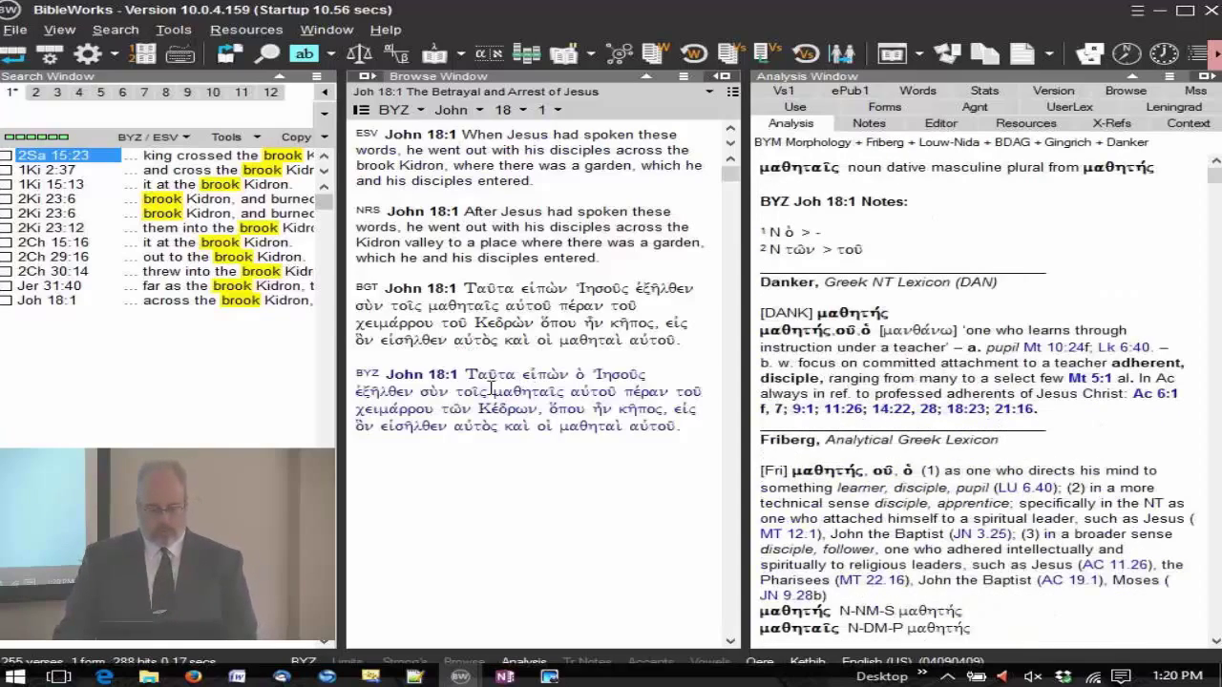
mouse_move(368, 288)
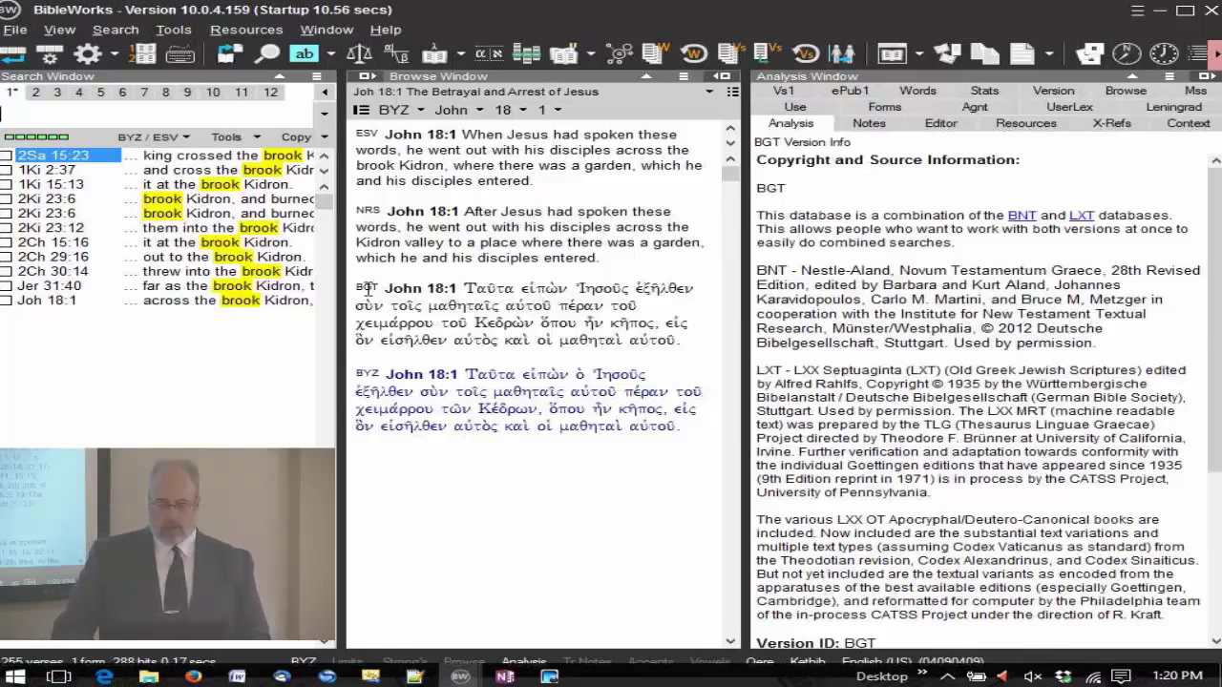
mouse_move(361, 379)
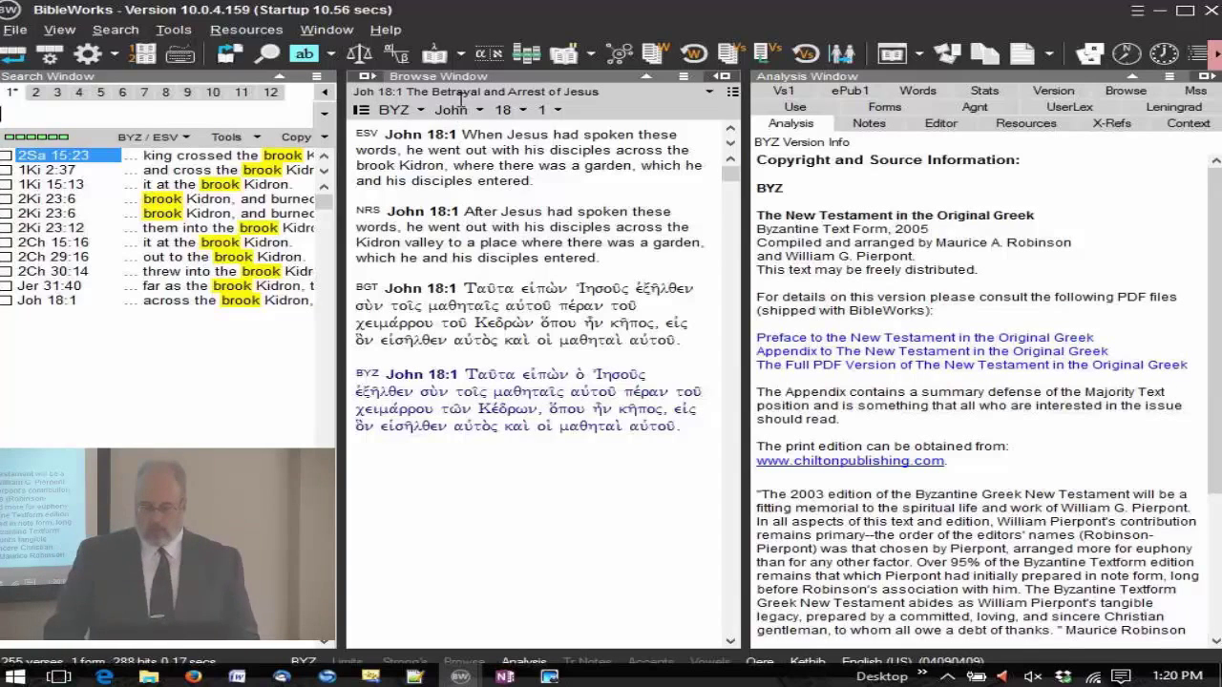
- Compare versions with difference highlighting on, advance to John 18:3, then turn the highlighting off
left_click(684, 77)
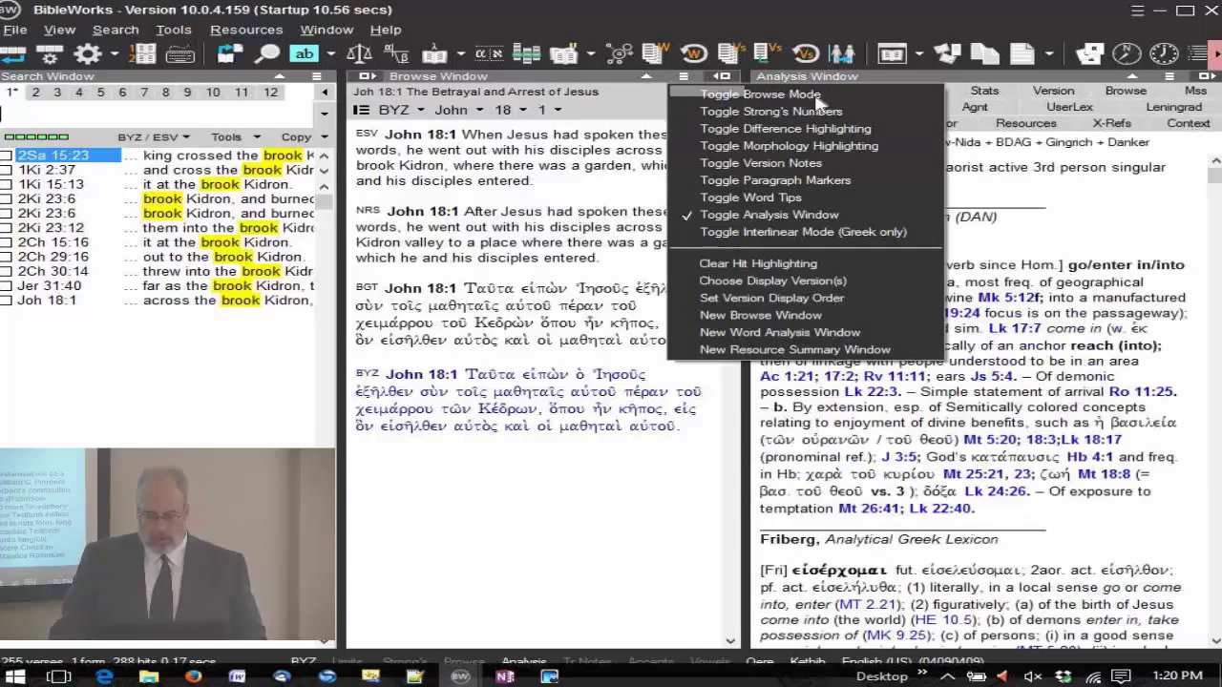
left_click(856, 128)
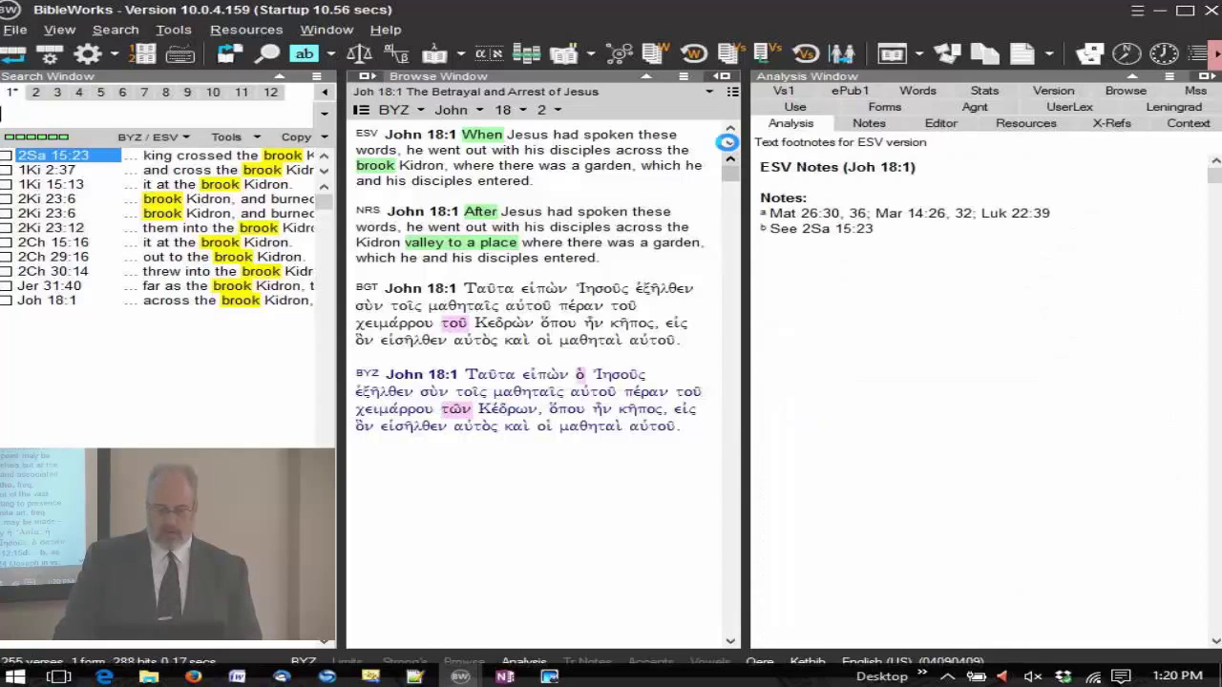
left_click(730, 146)
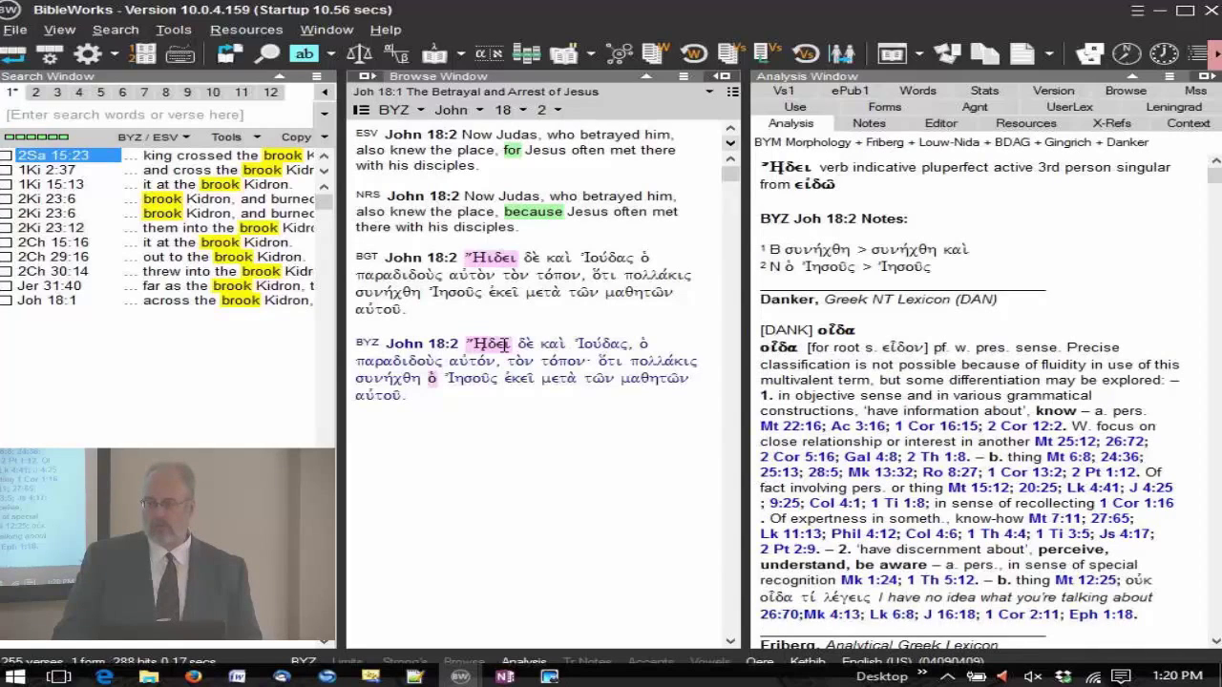
left_click(730, 146)
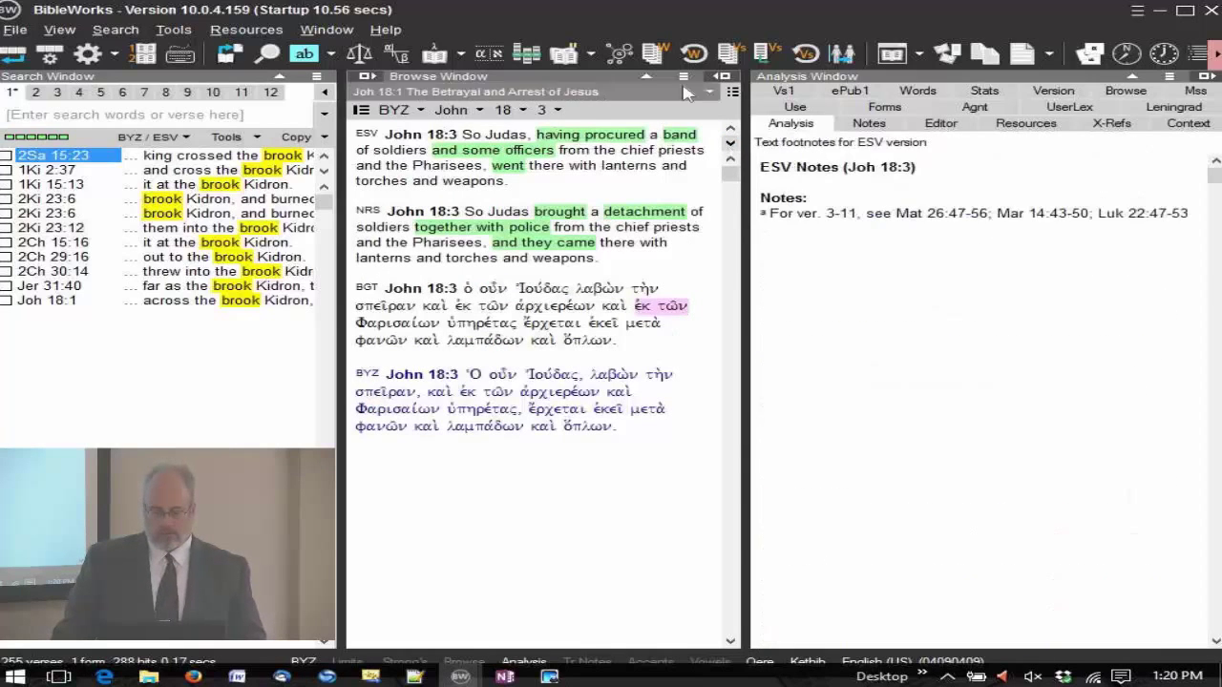
left_click(684, 76)
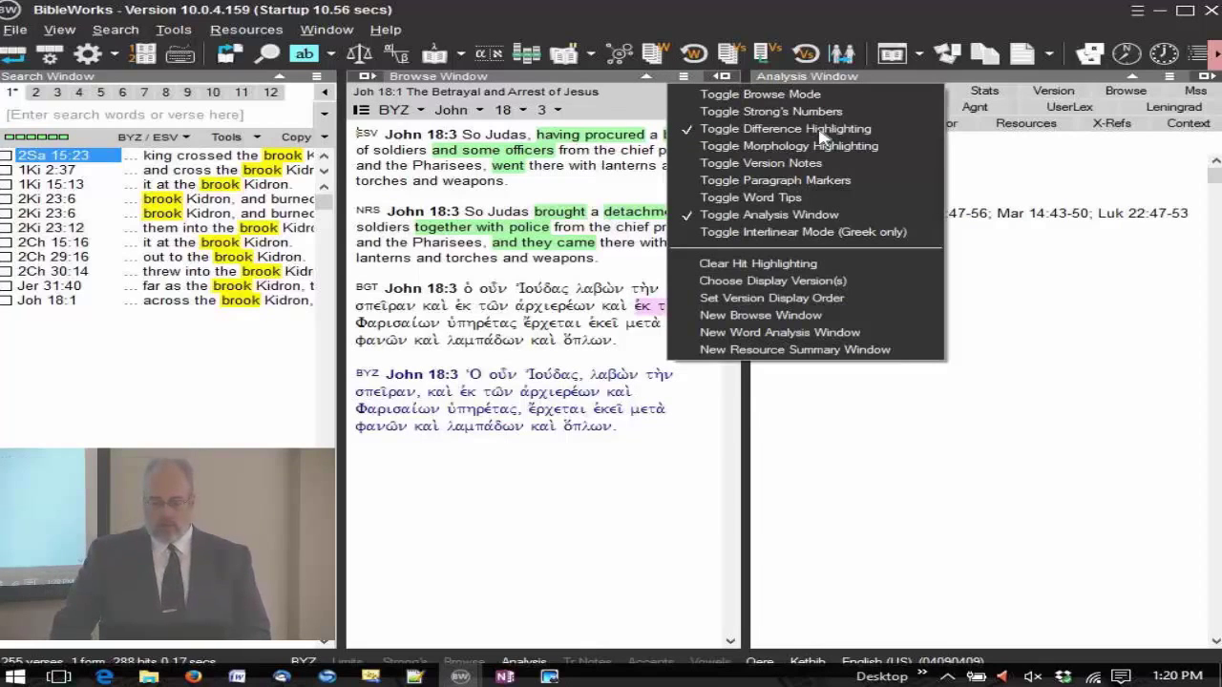
left_click(819, 133)
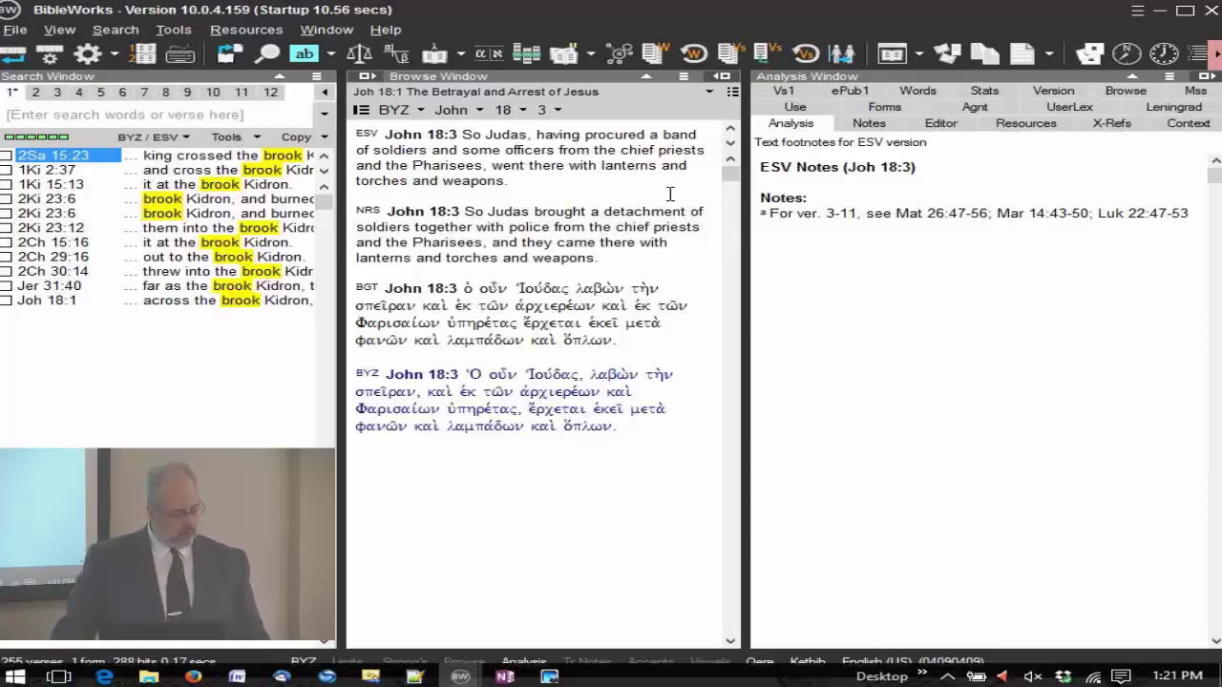
- Colour the Greek by morphology, remove BYZ from the displayed versions, and bring up λαβὼν's word menu
left_click(683, 77)
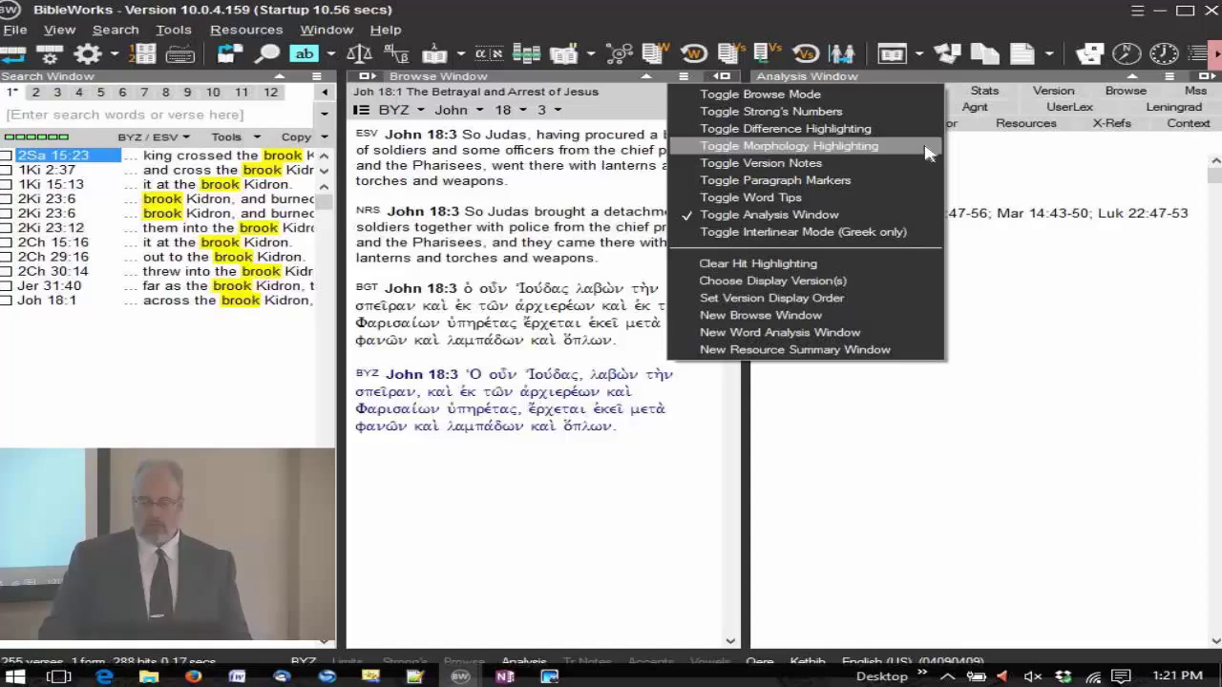
left_click(877, 153)
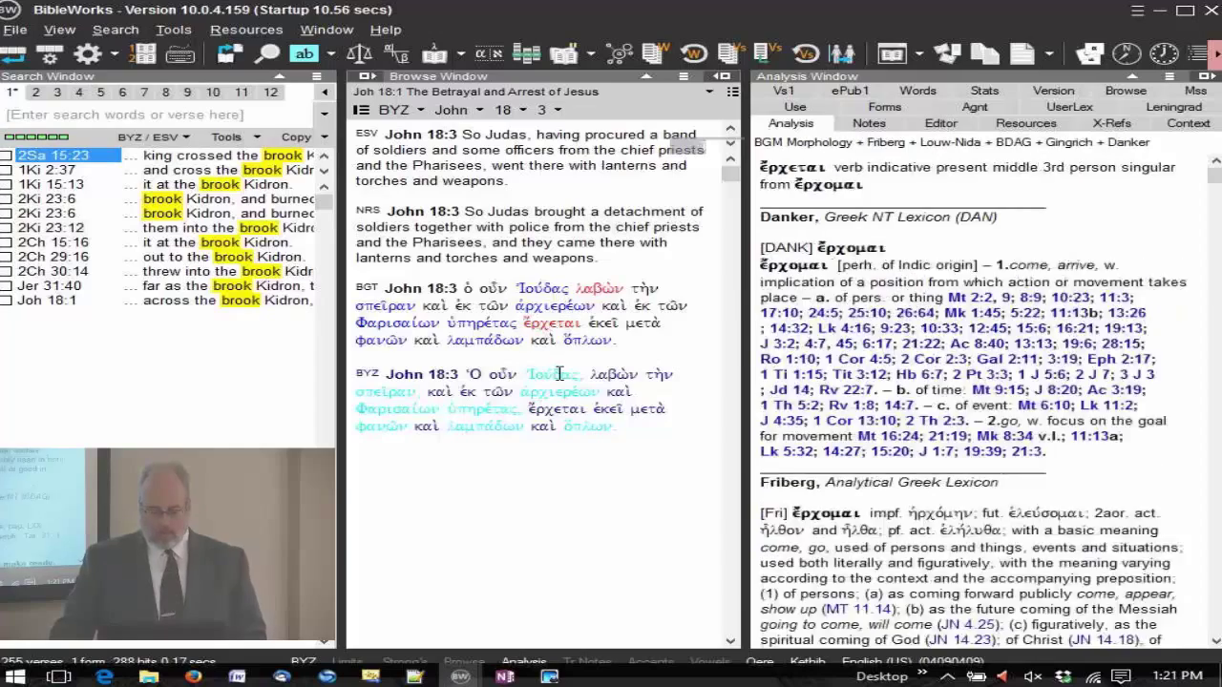
right_click(363, 380)
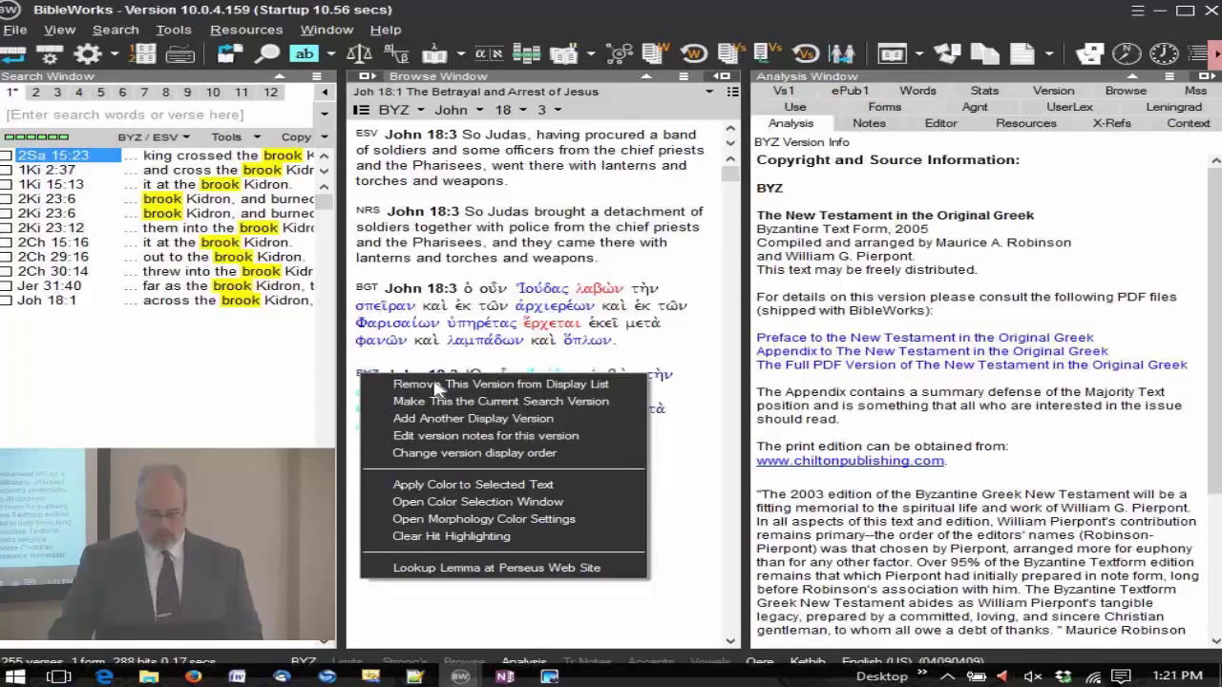
left_click(438, 386)
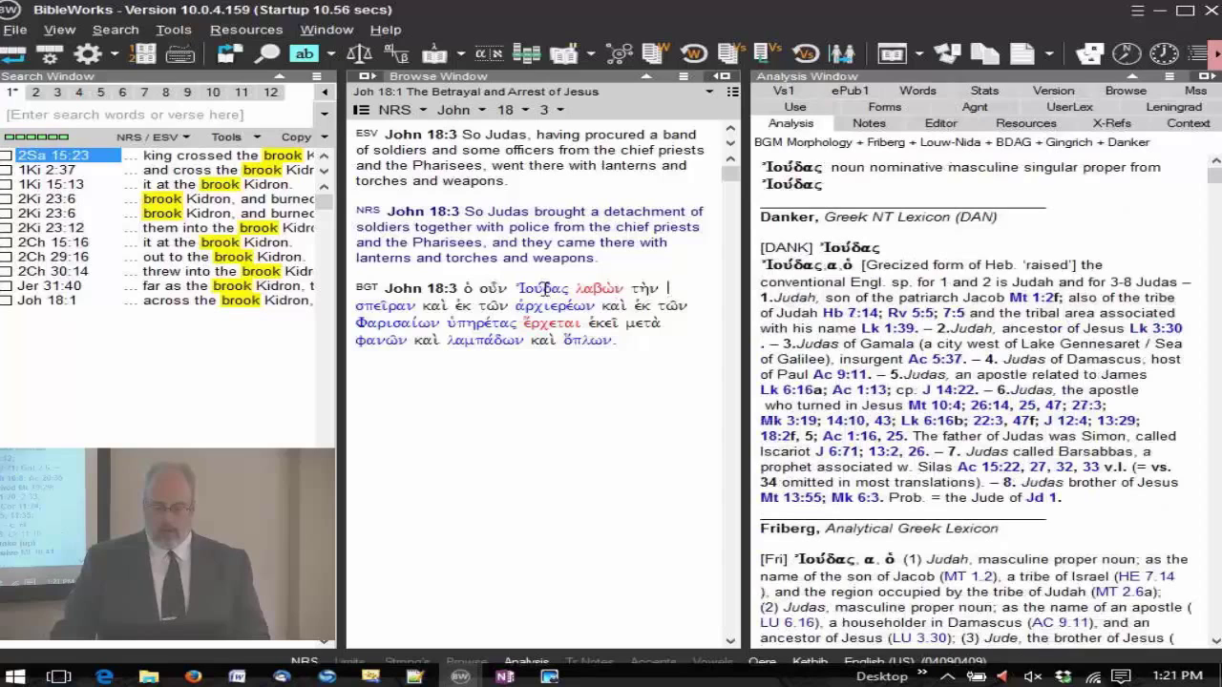
right_click(616, 295)
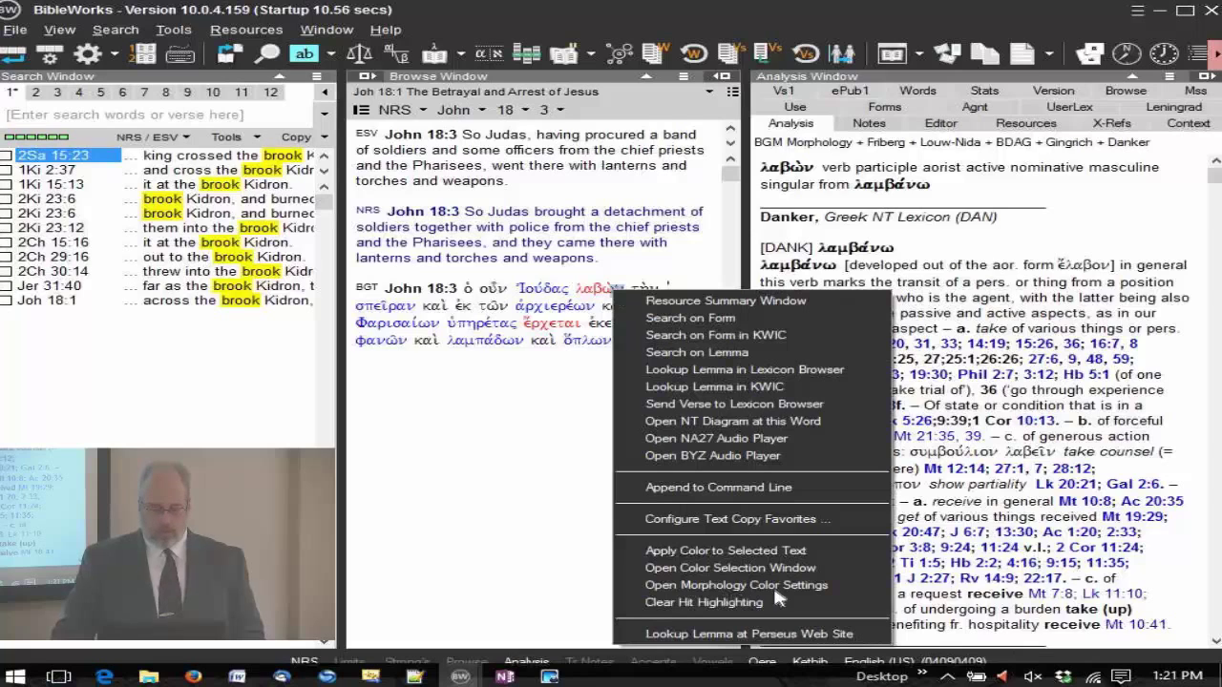
- Open the Morphology Color Settings and review the BNM @n* noun and BNM @v* verb entries
left_click(824, 587)
left_click_drag(657, 92, 696, 146)
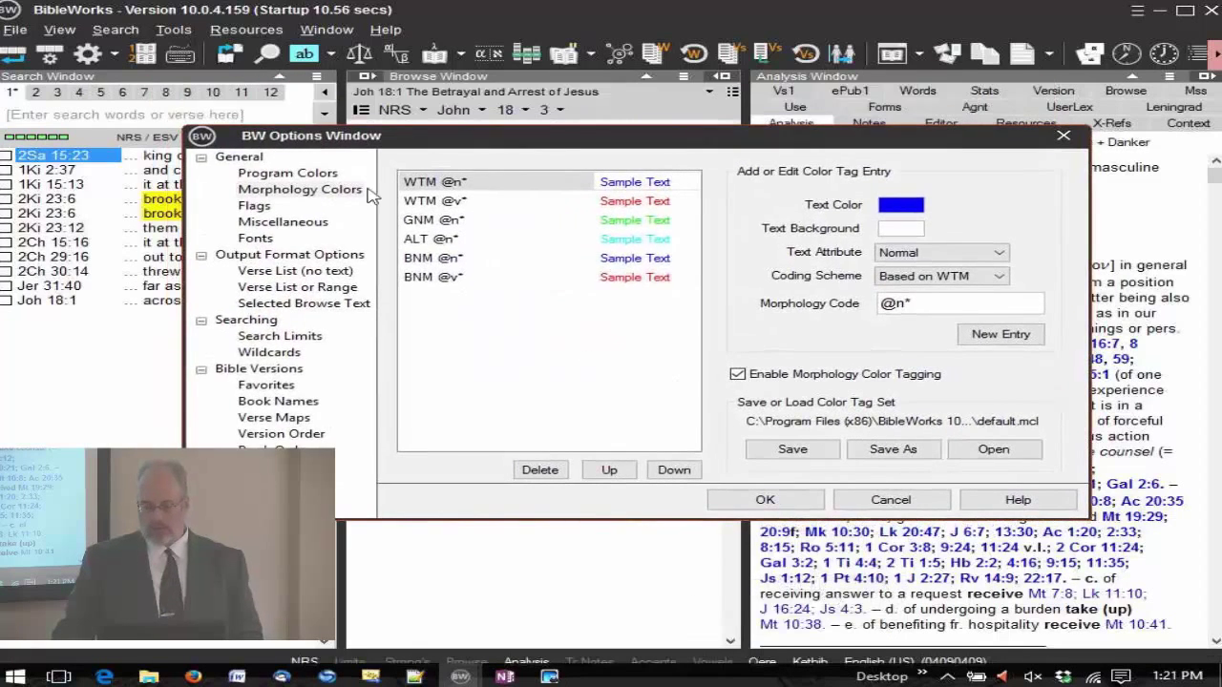
left_click(432, 262)
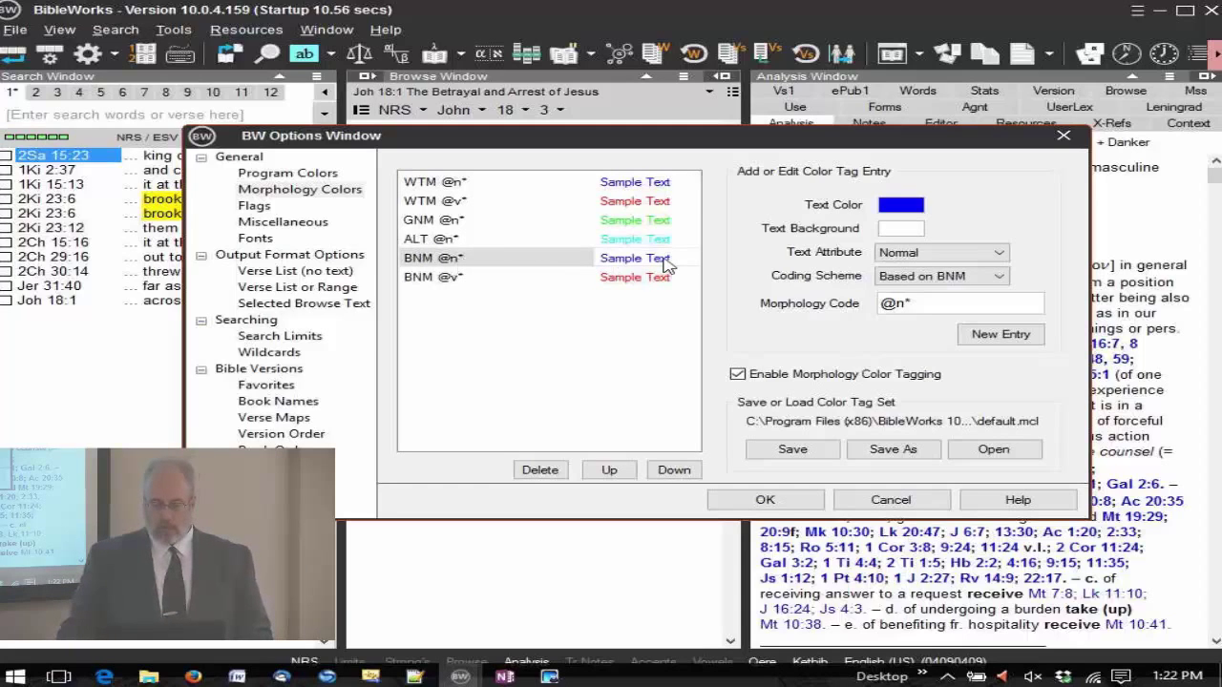
left_click(436, 279)
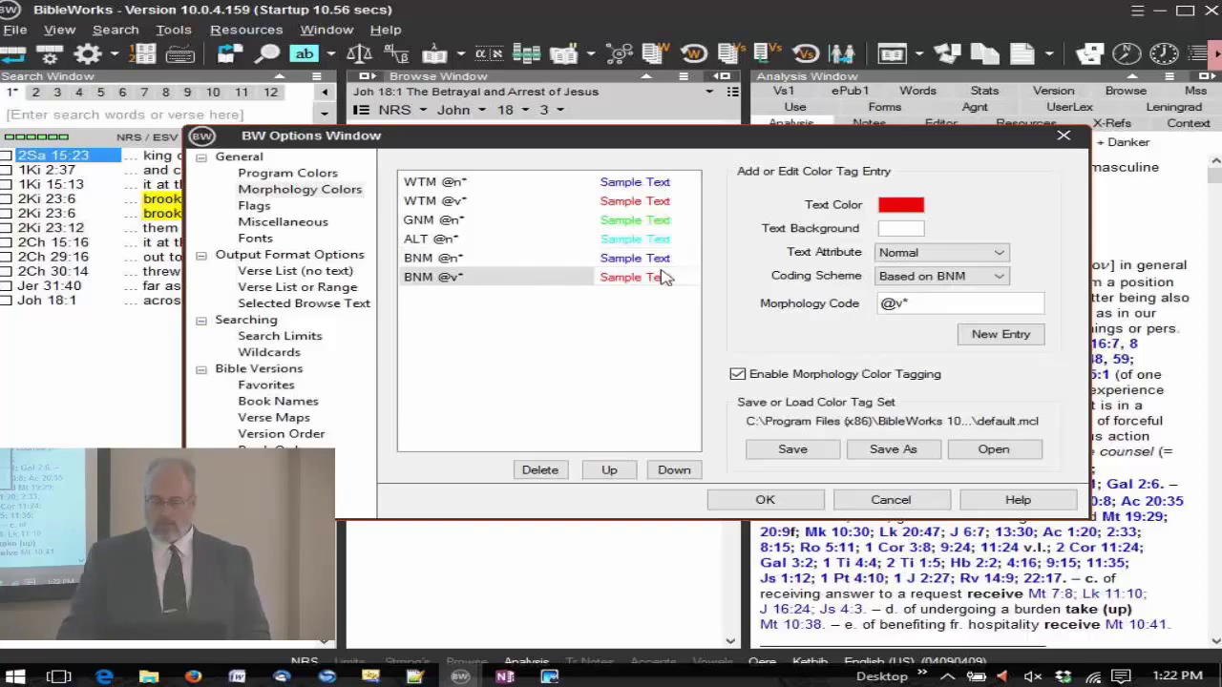
- Reposition the Options window so the John 18:3 verse text stays visible beside it
left_click_drag(795, 139, 909, 454)
mouse_move(540, 292)
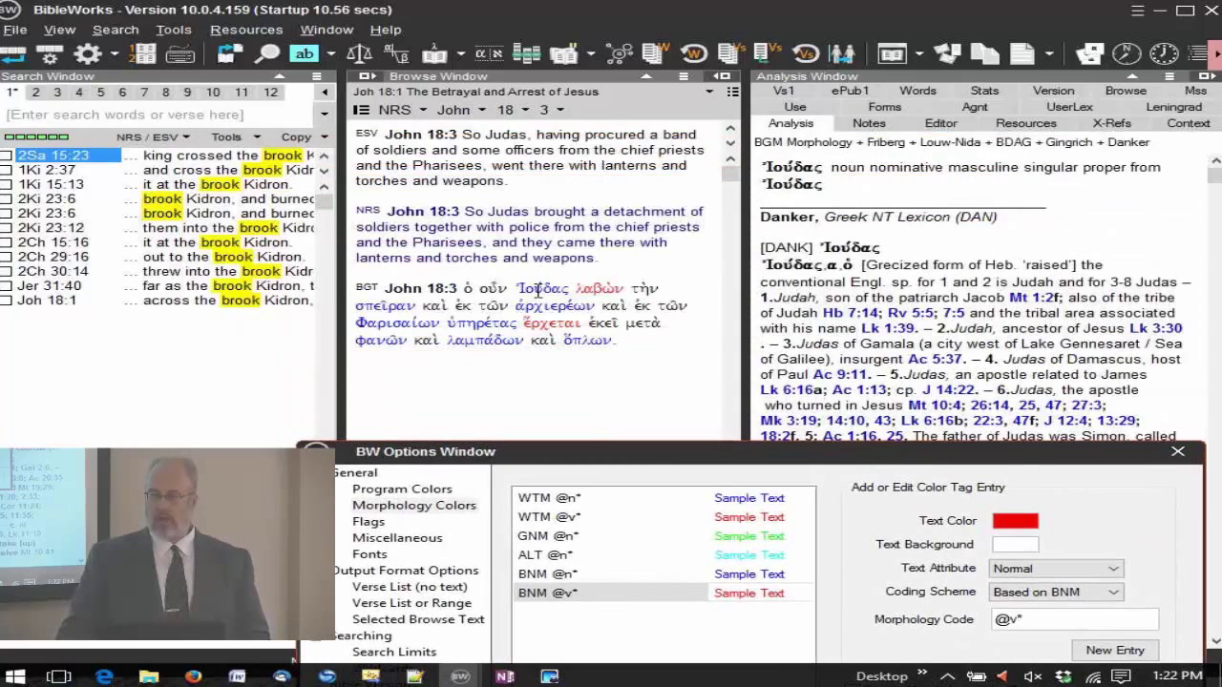
mouse_move(590, 287)
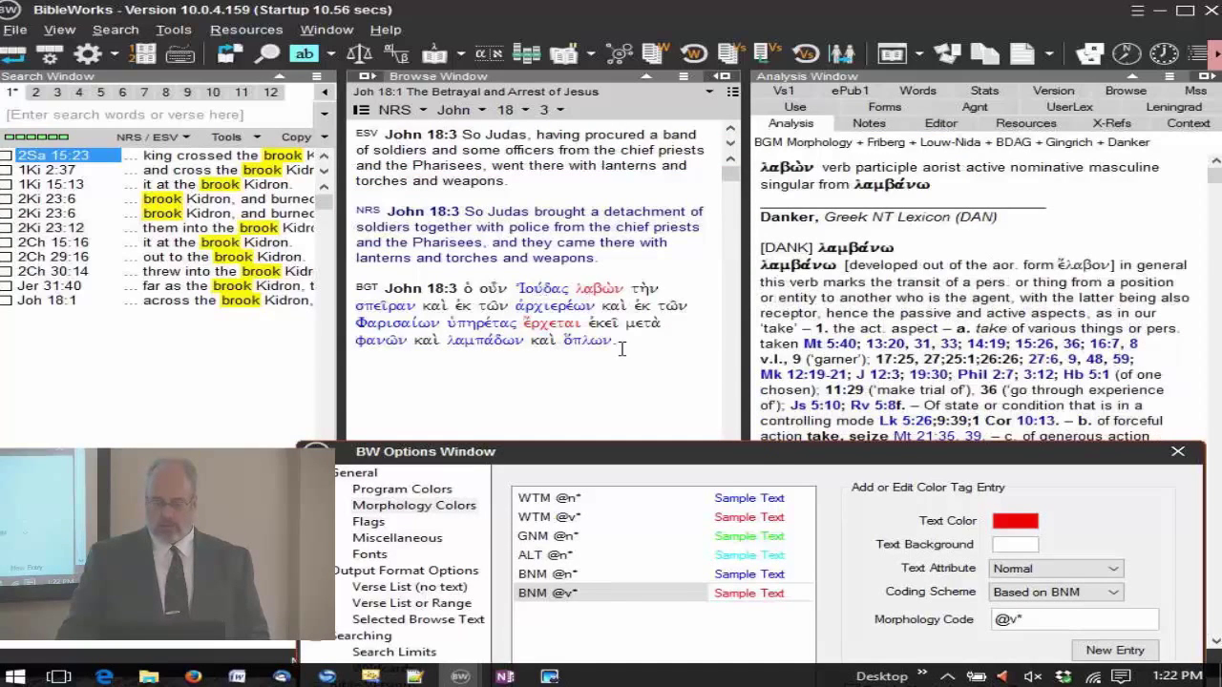
mouse_move(621, 350)
left_click_drag(900, 454, 877, 396)
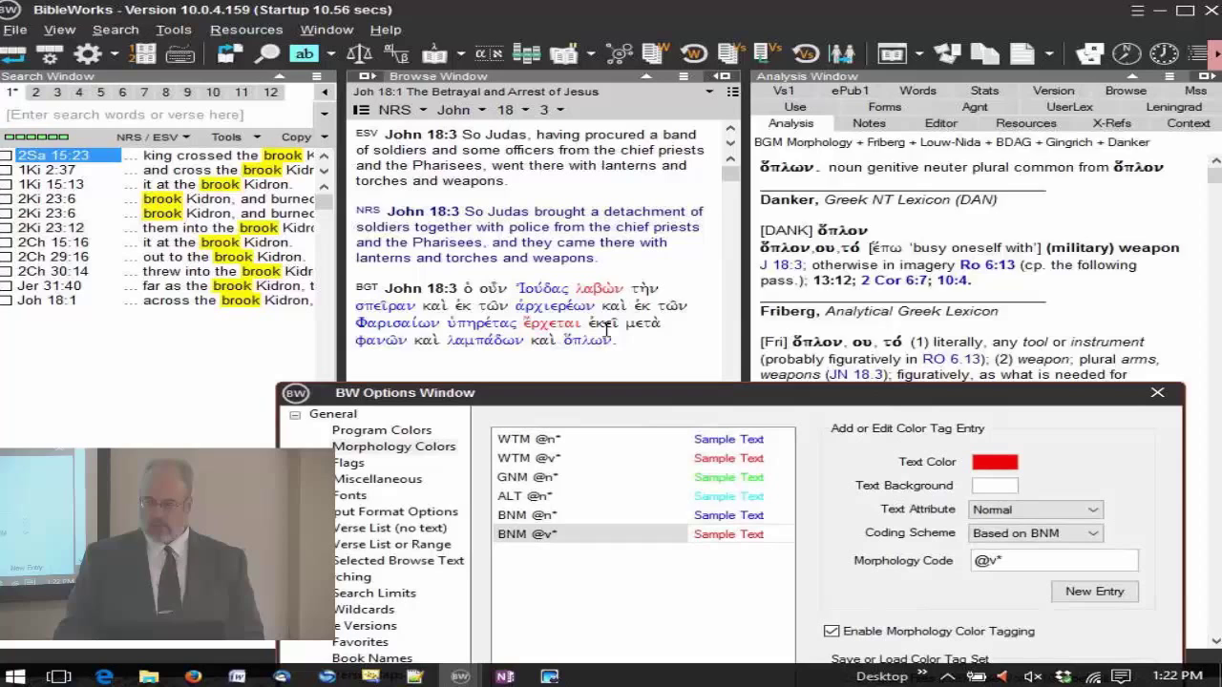
- Make BGT the main version and show John 18 as continuous coloured Greek text
mouse_move(391, 302)
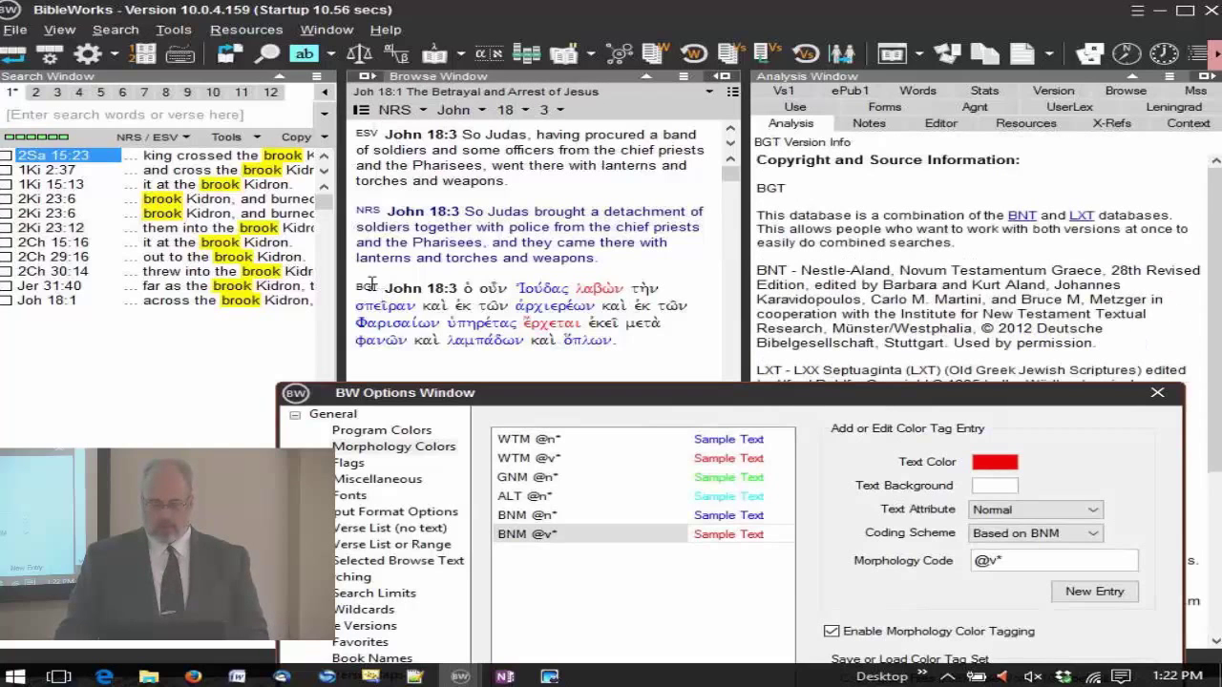
left_click(368, 286)
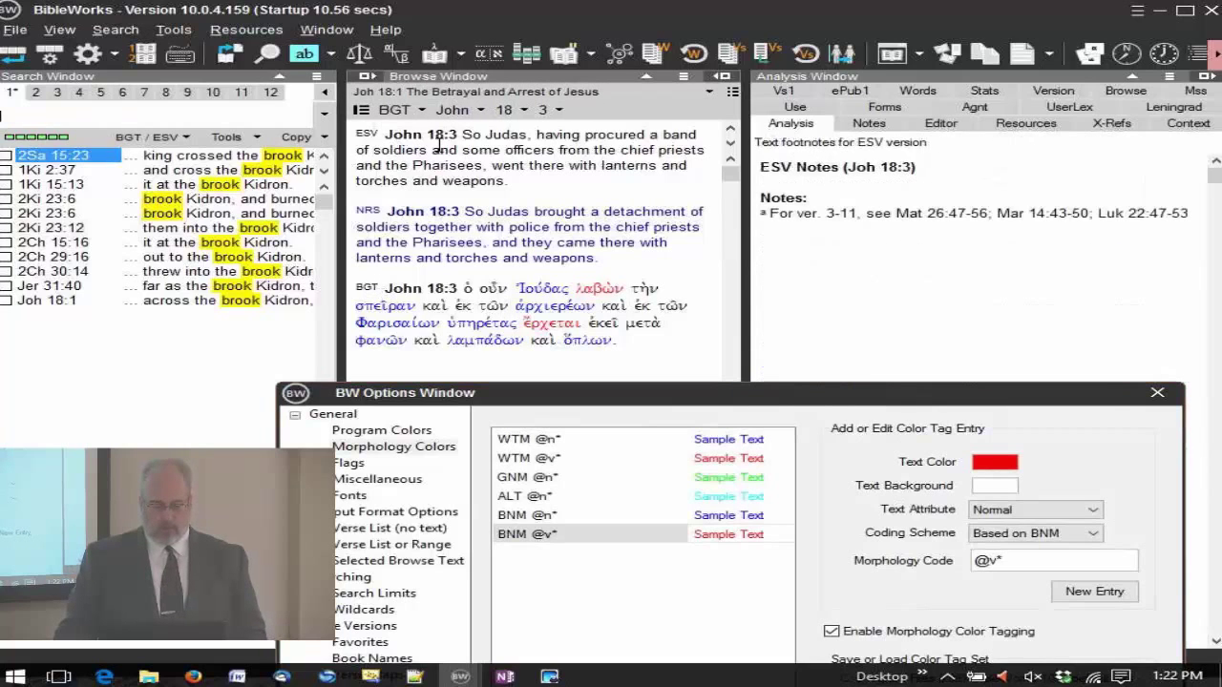
left_click(363, 110)
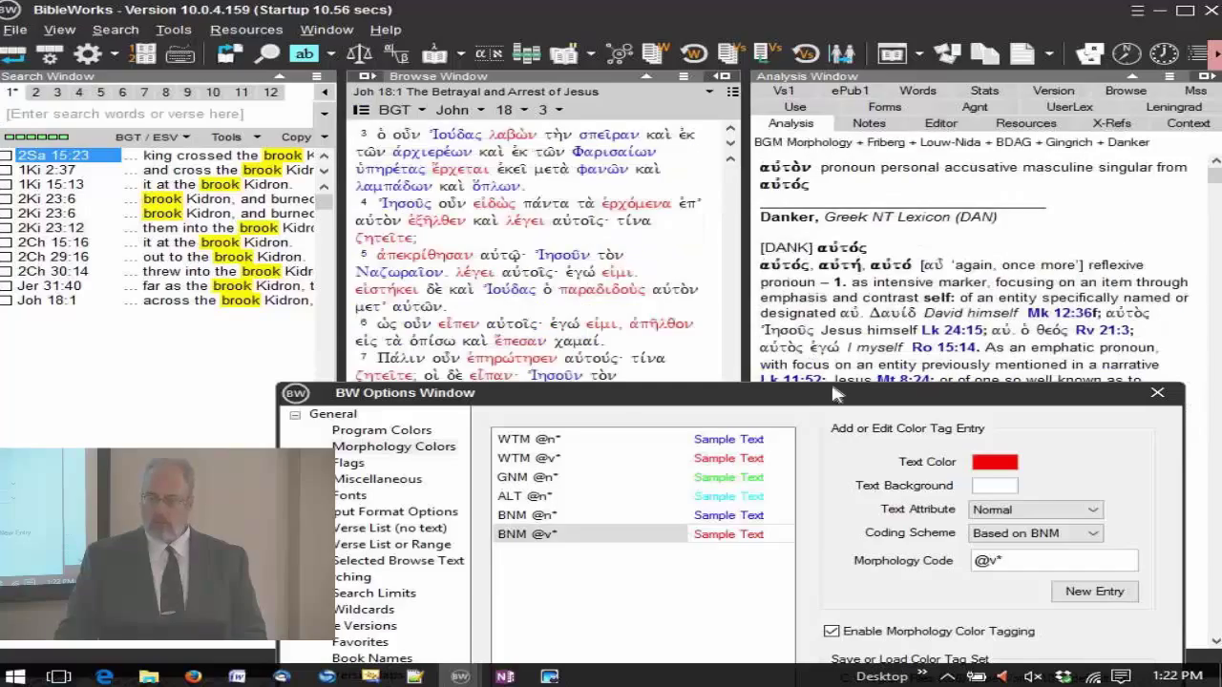
left_click_drag(836, 395, 792, 614)
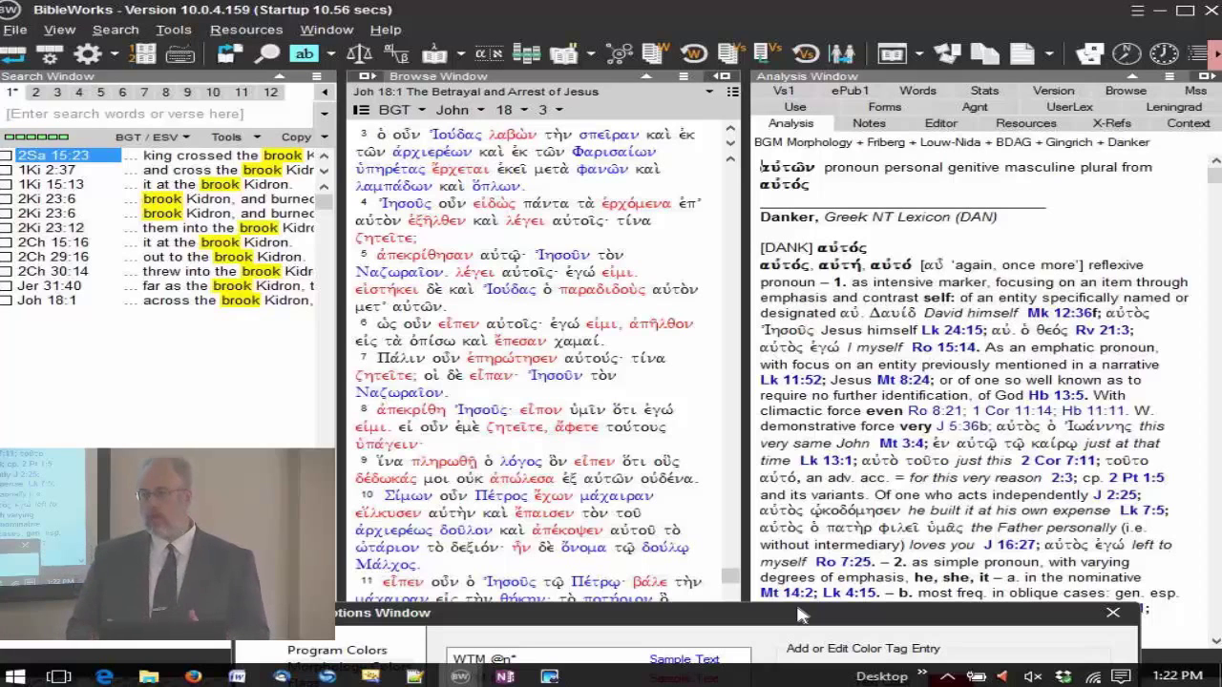
left_click_drag(800, 615, 767, 139)
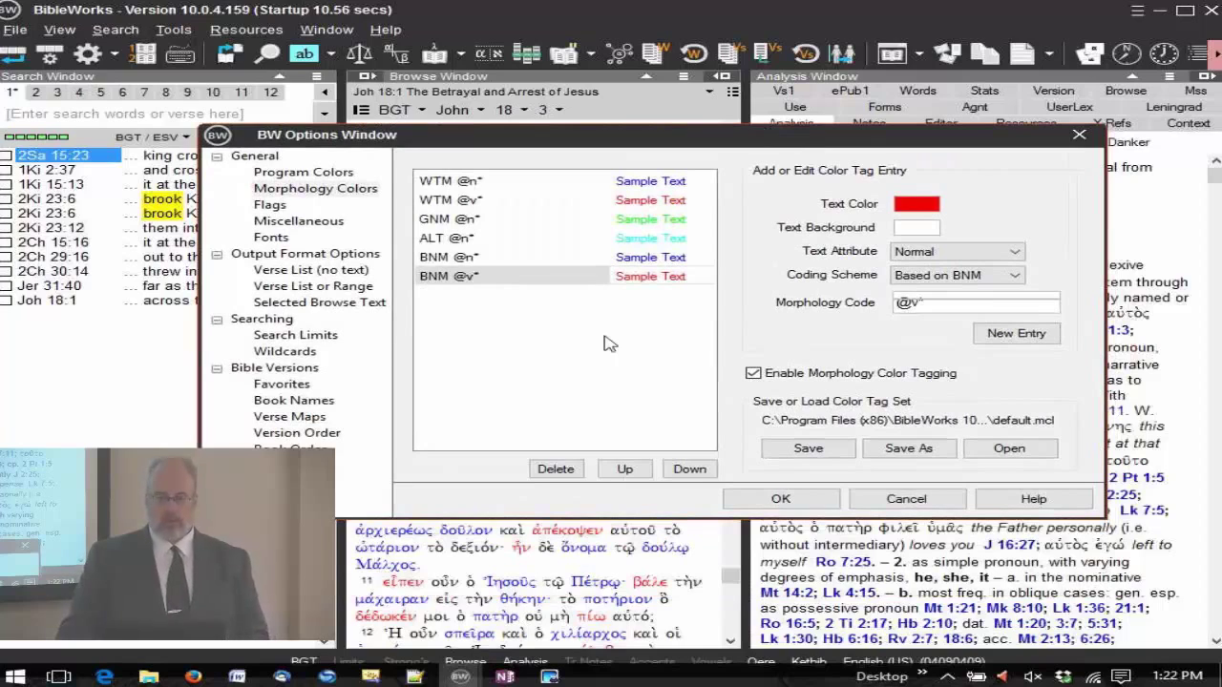
left_click(500, 279)
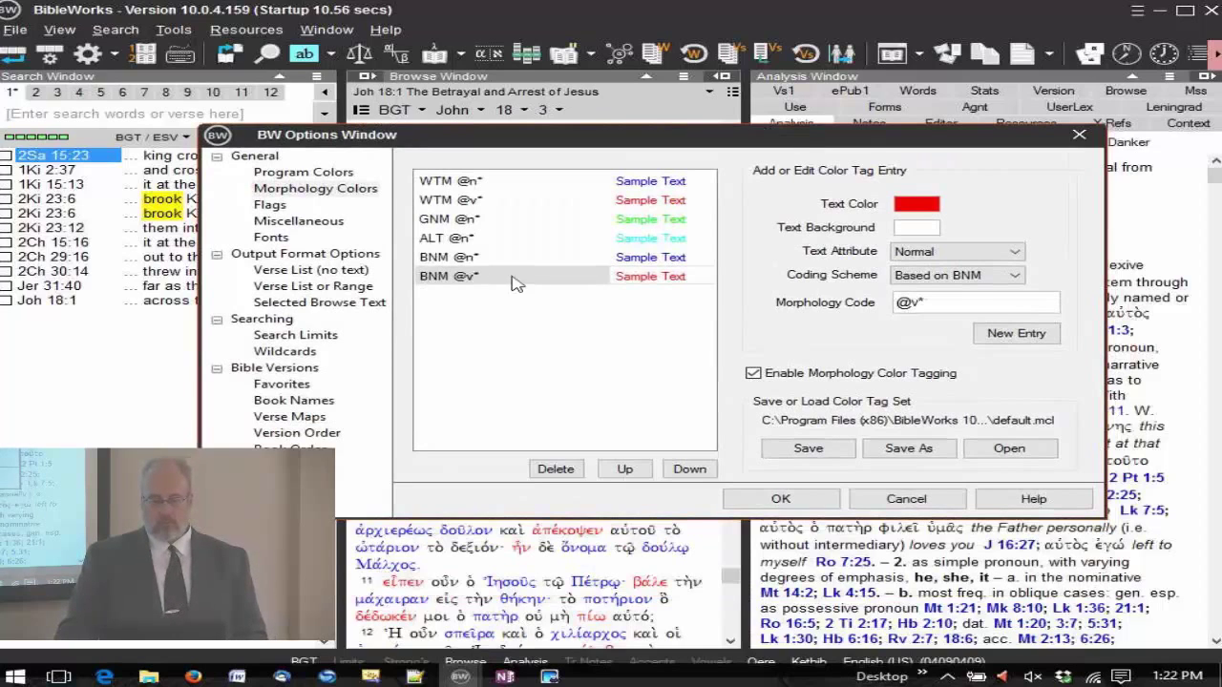
left_click(920, 306)
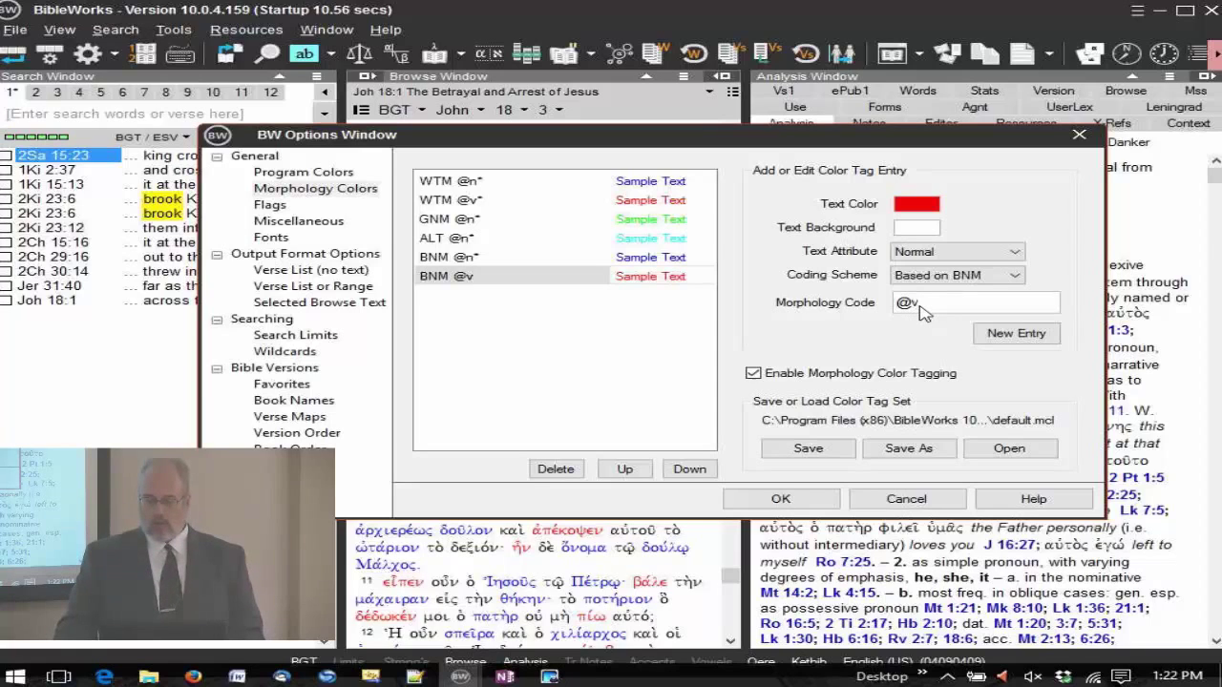
key("BackSpace")
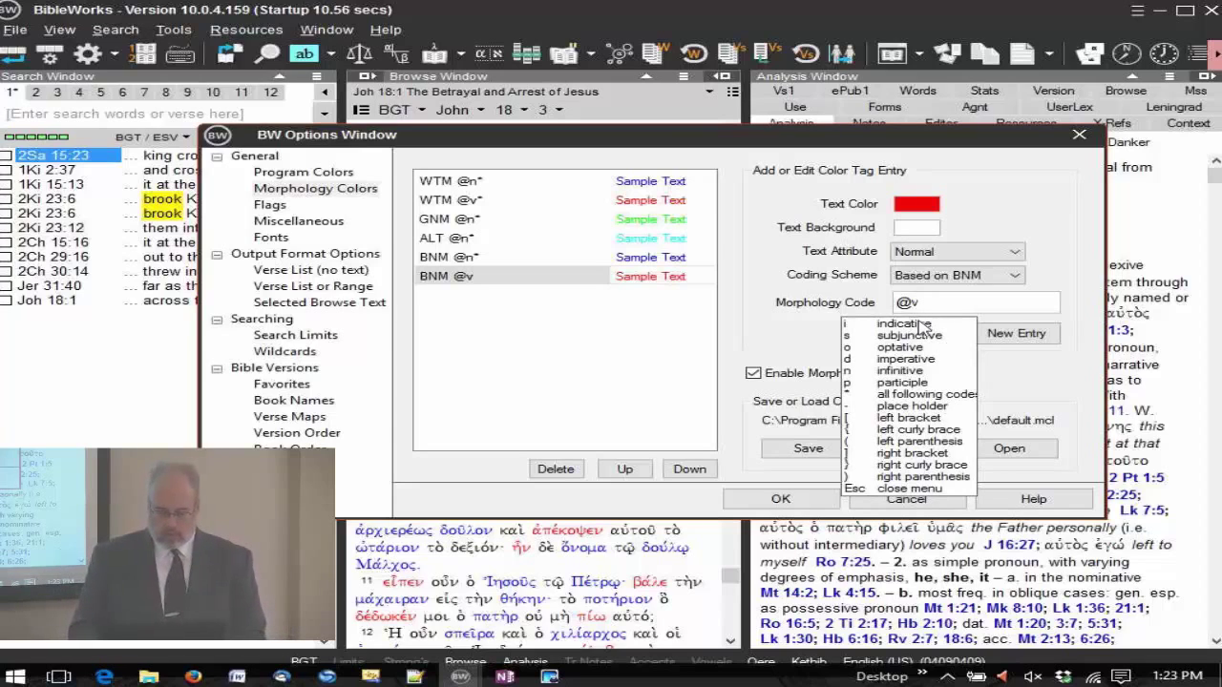
left_click(912, 327)
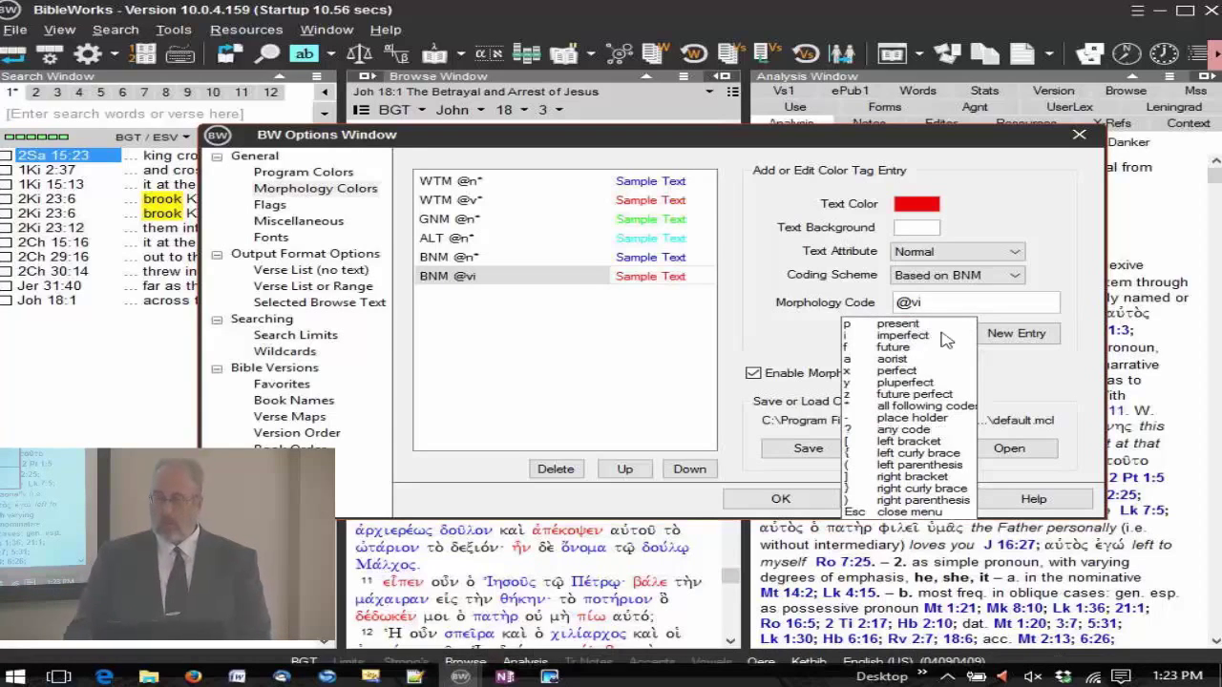
left_click(908, 326)
left_click(908, 325)
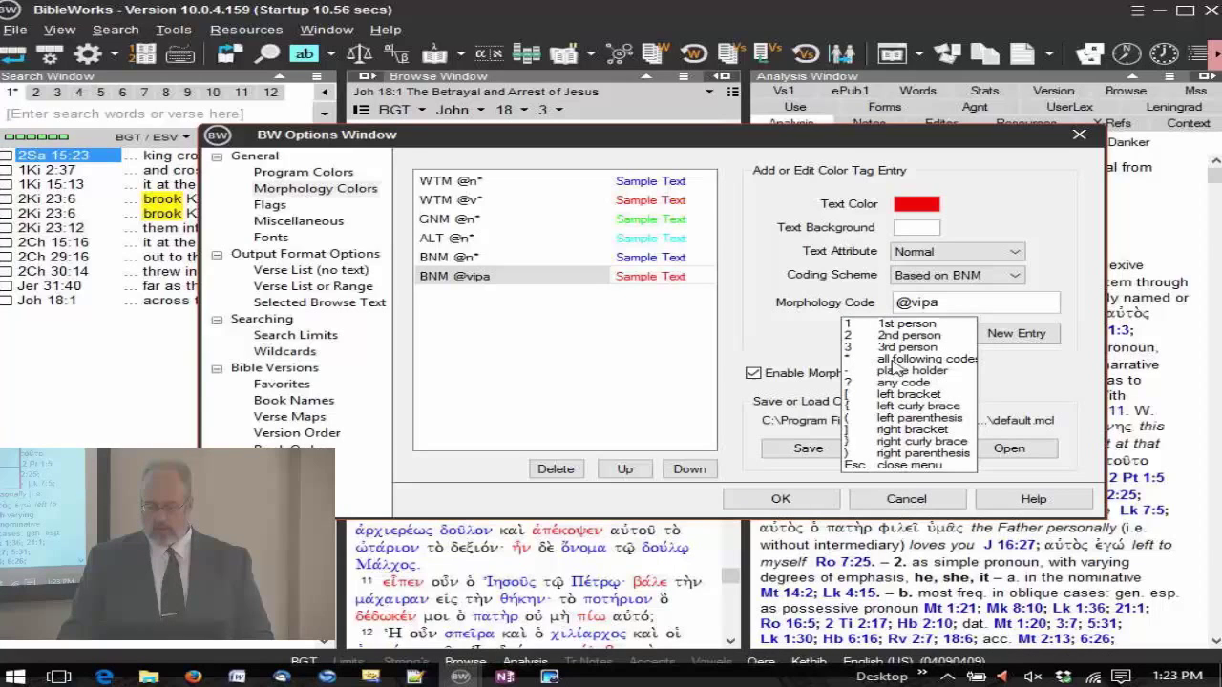
left_click(859, 360)
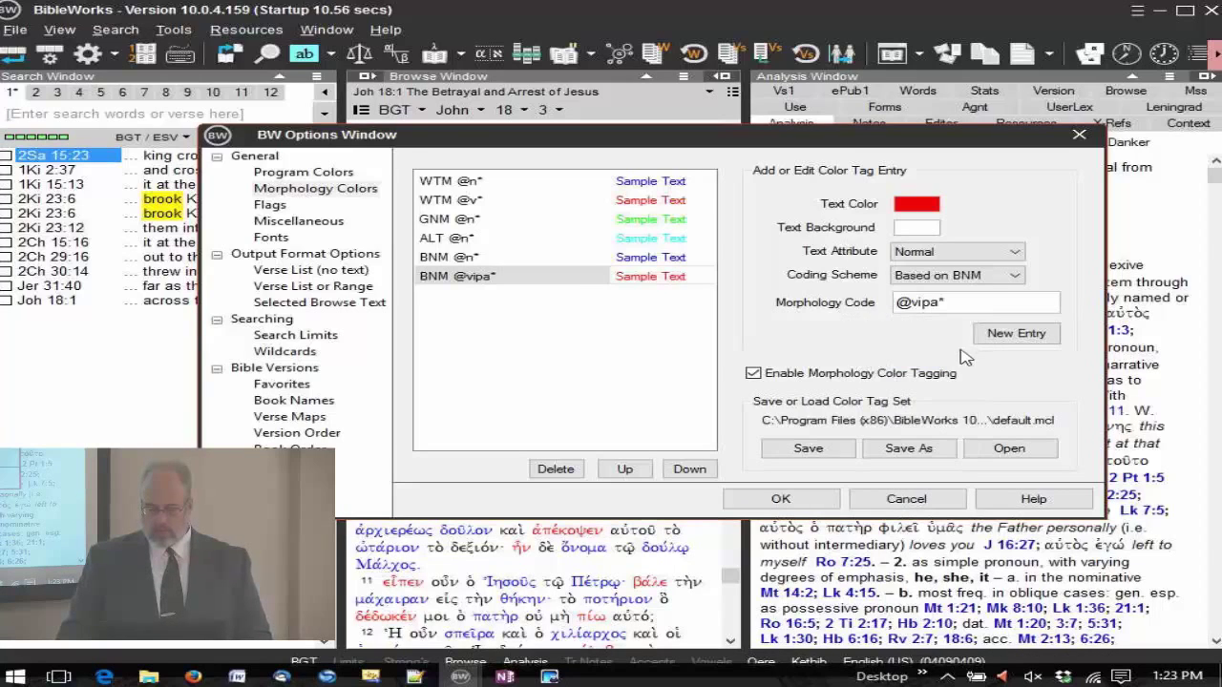
left_click(781, 499)
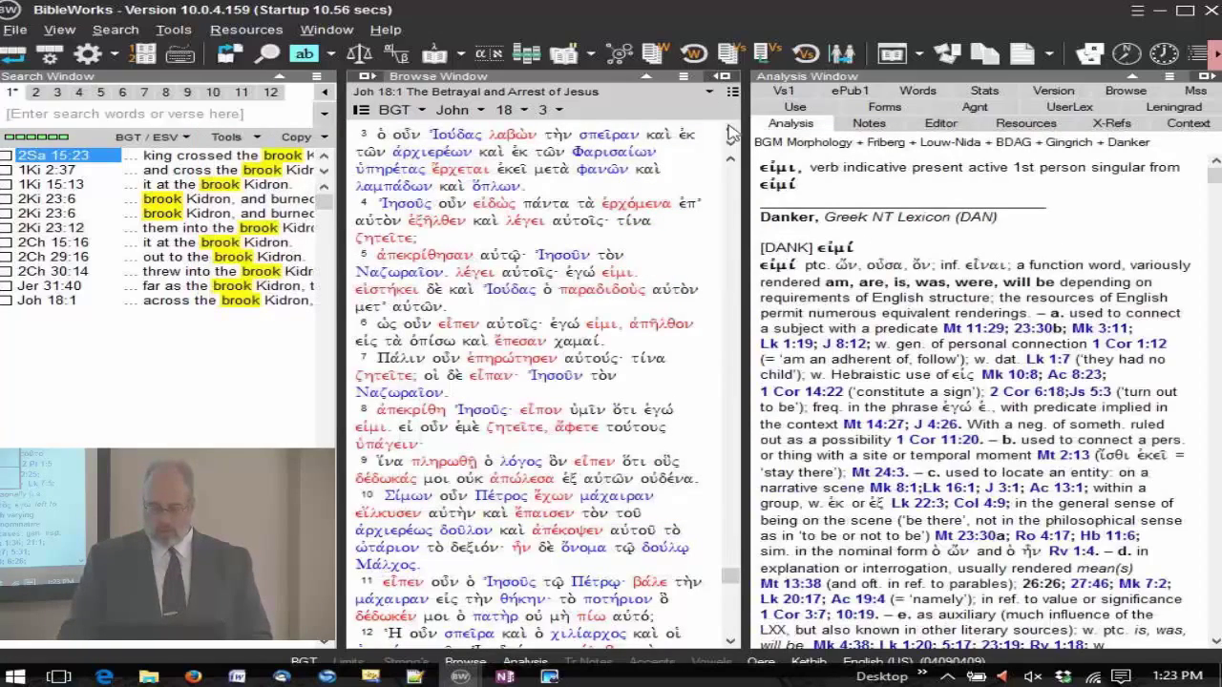
left_click(361, 110)
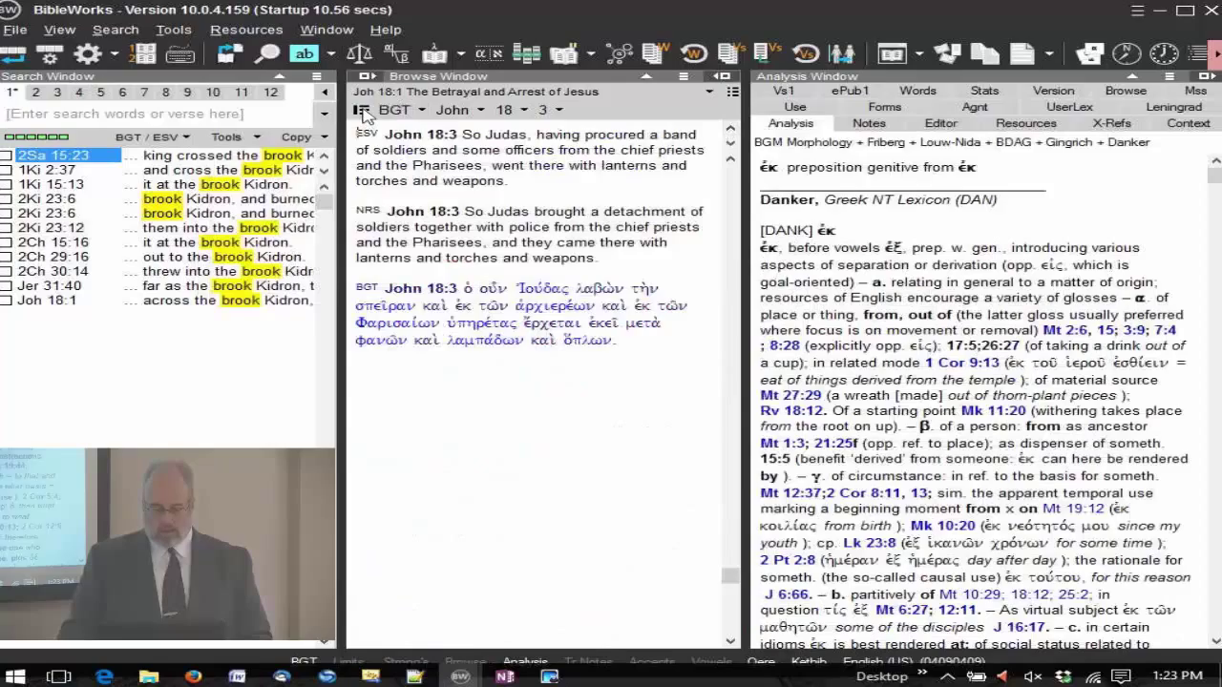
left_click(361, 111)
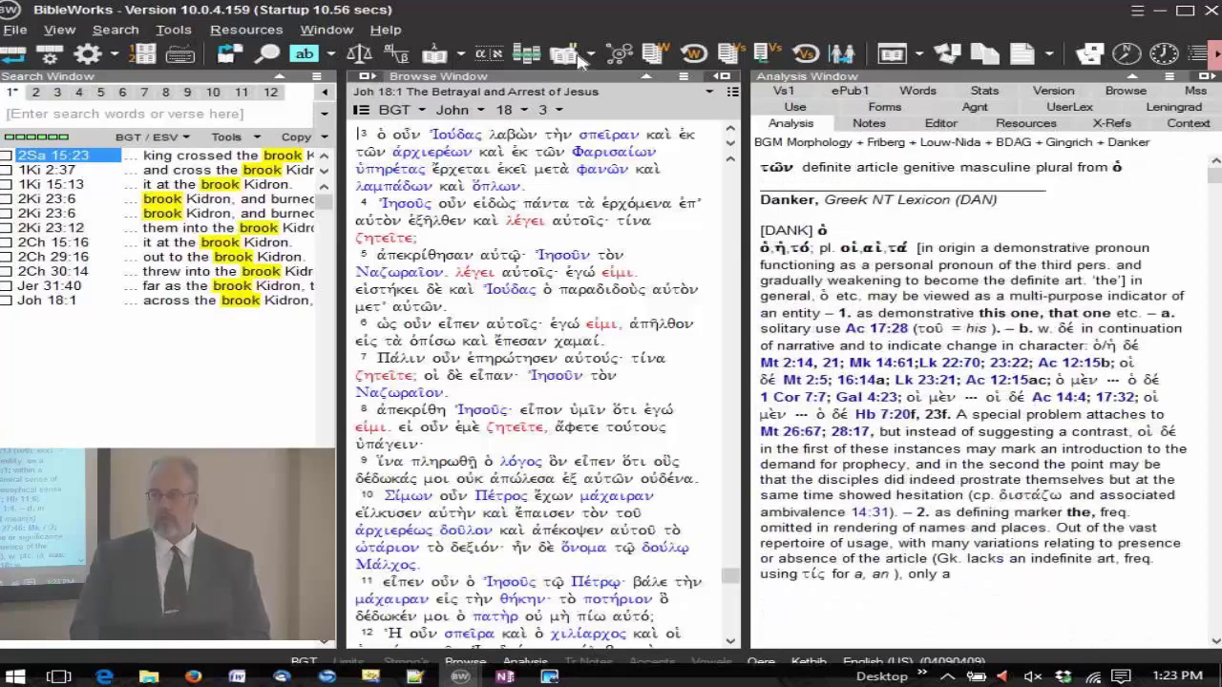
- Turn off morphology highlighting and return to John 18:3 in ESV, NRS and BGT
left_click(683, 77)
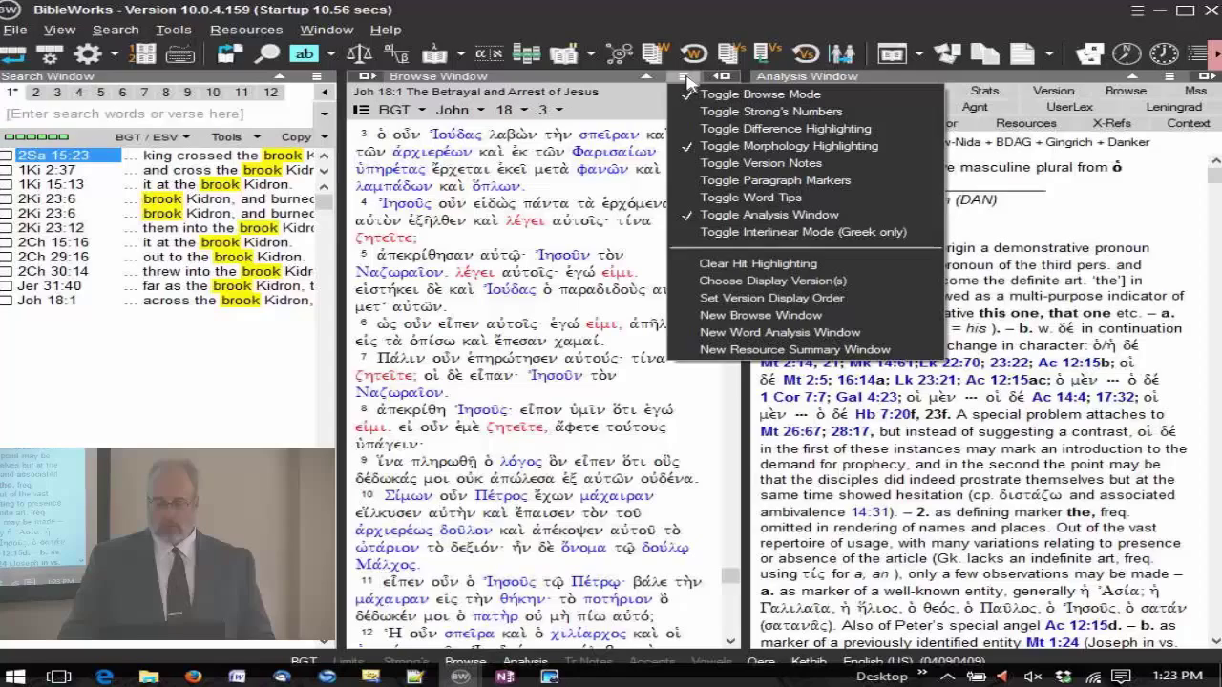
left_click(785, 148)
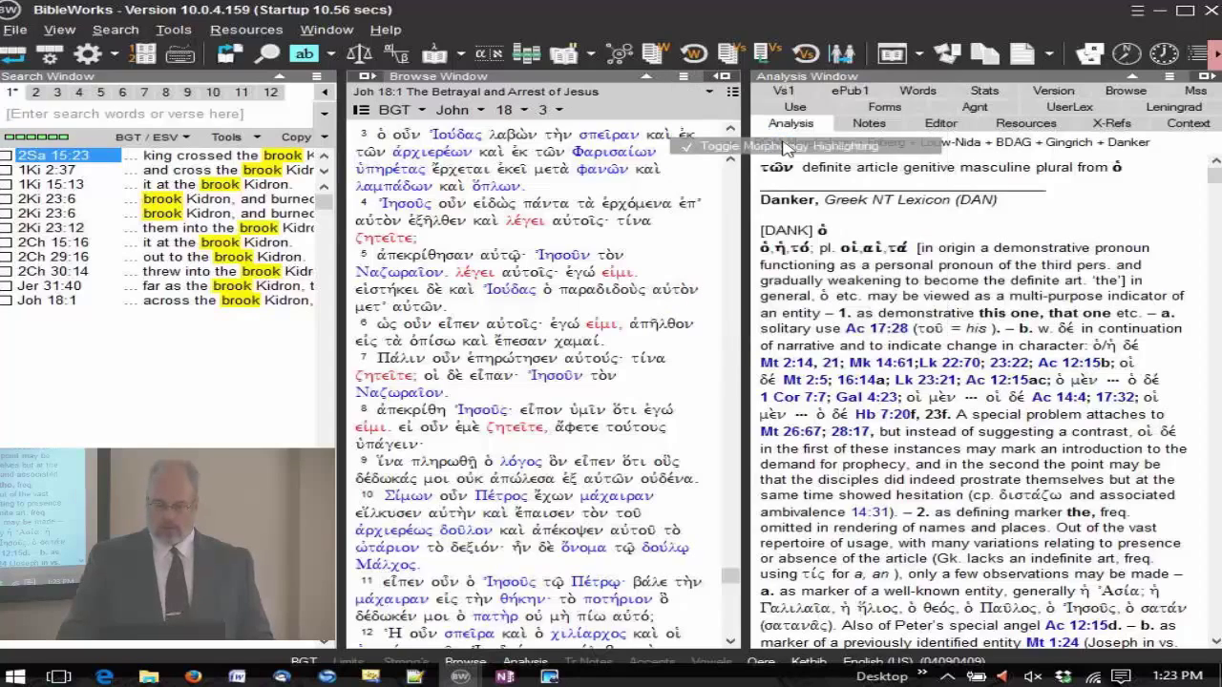
left_click(362, 111)
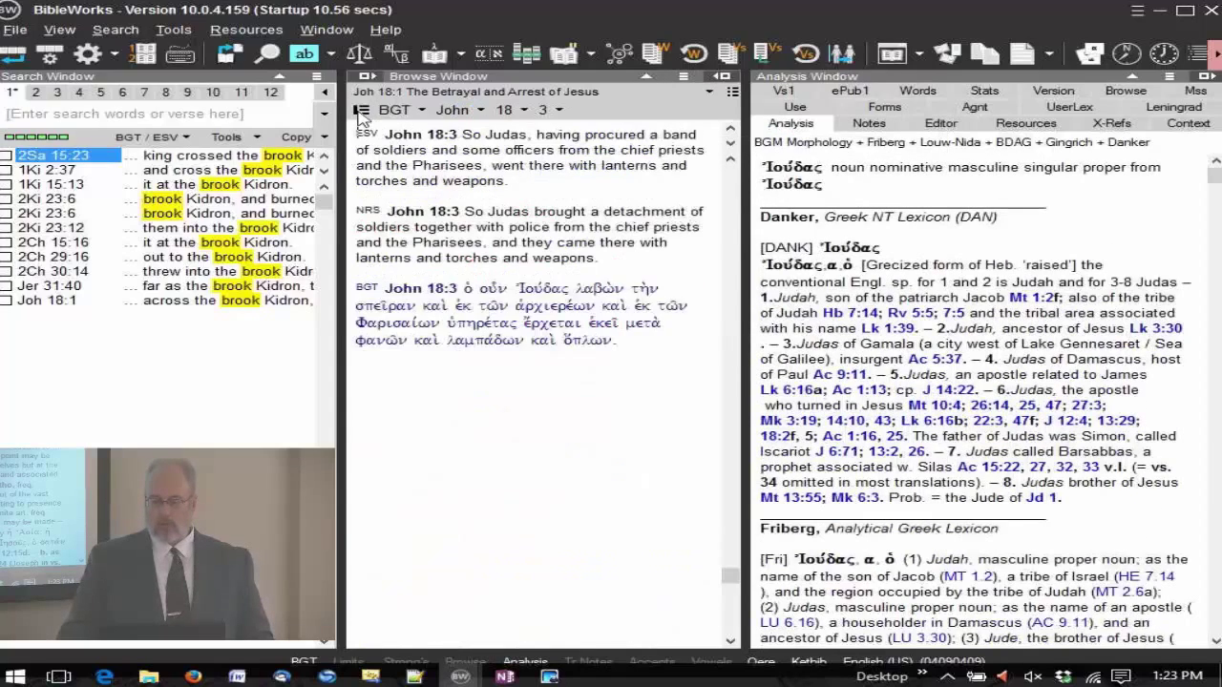
left_click(362, 111)
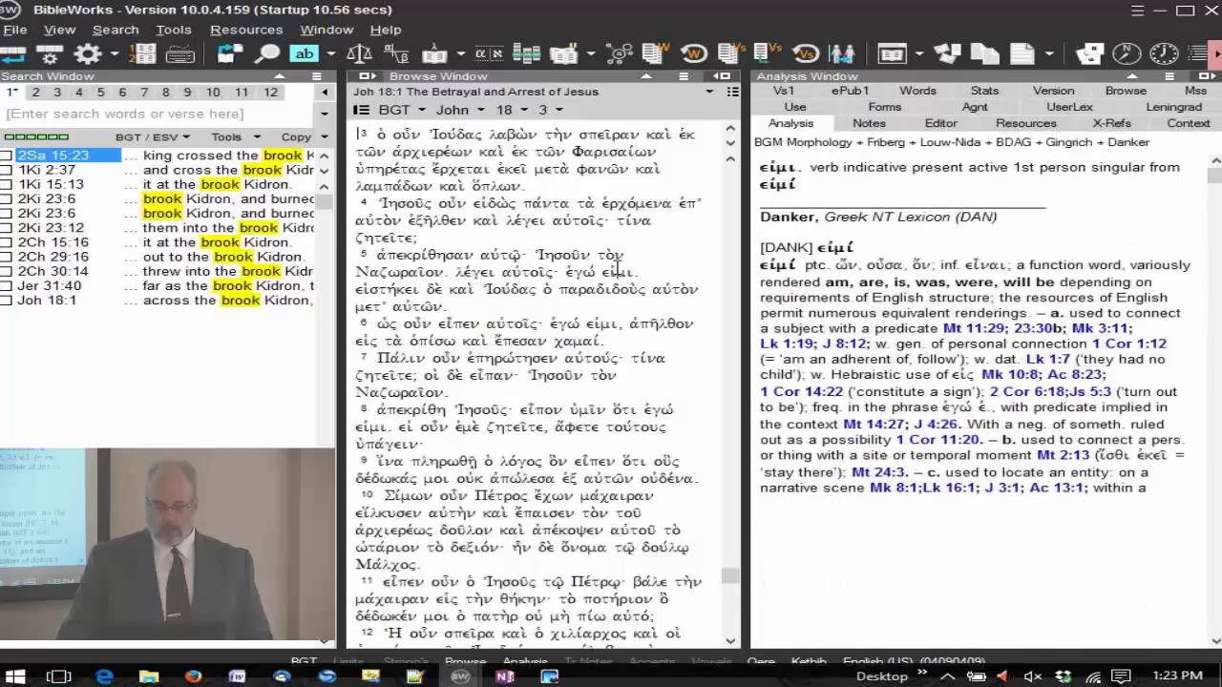
left_click(362, 111)
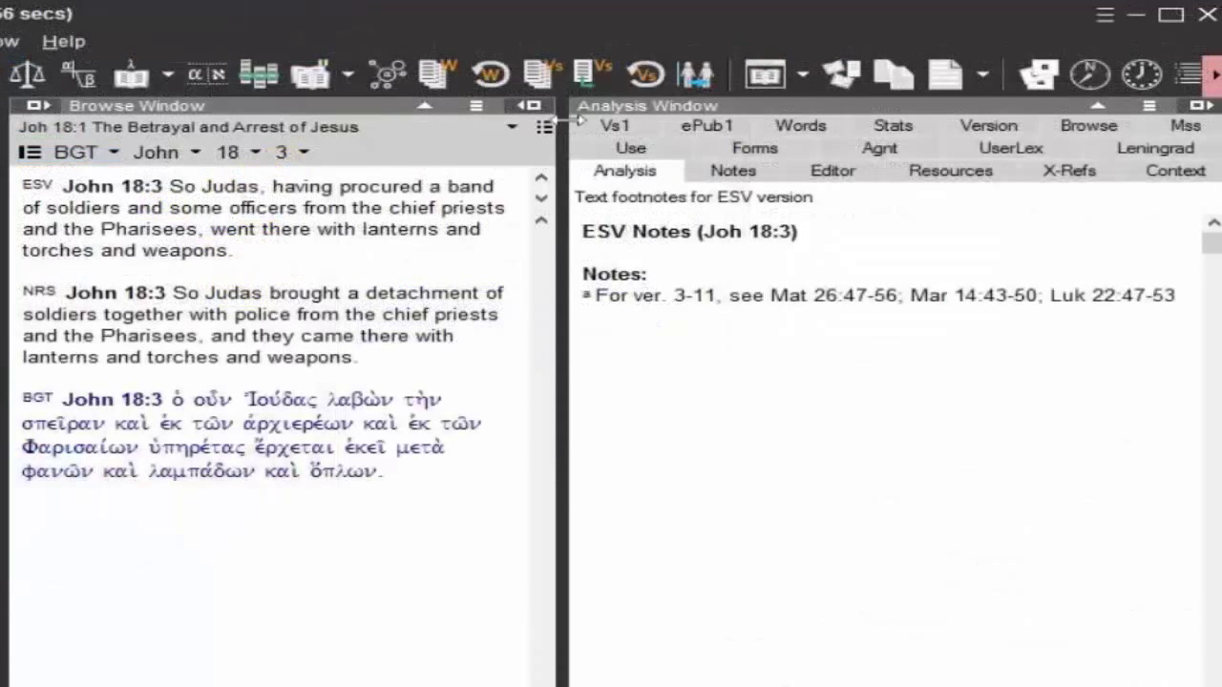
- Enable word tips and check the glosses of John 18:3's Greek words, ending on ὅπλων
left_click(477, 107)
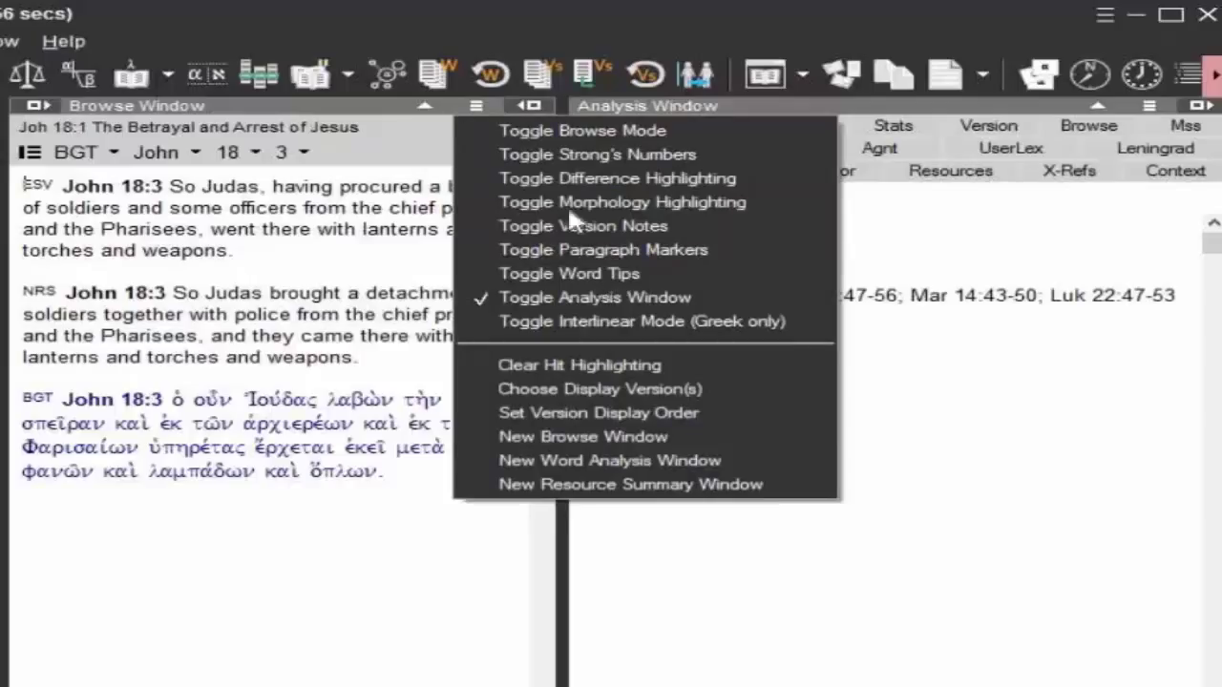
left_click(616, 274)
mouse_move(259, 406)
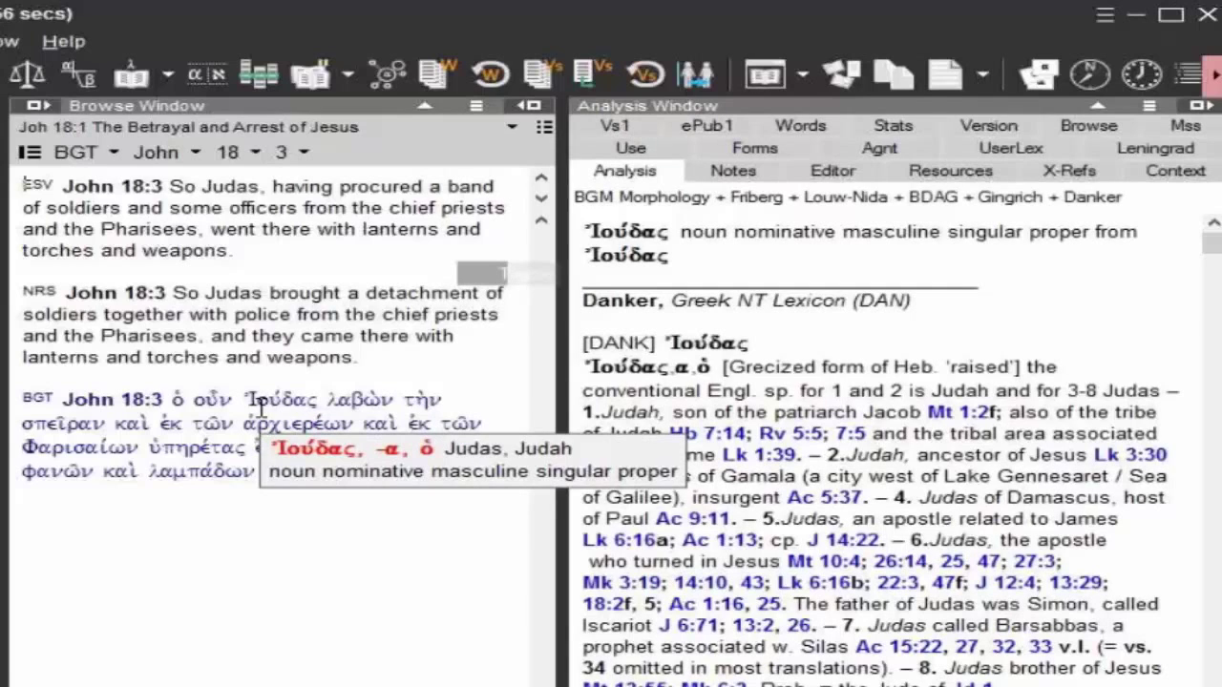
mouse_move(296, 429)
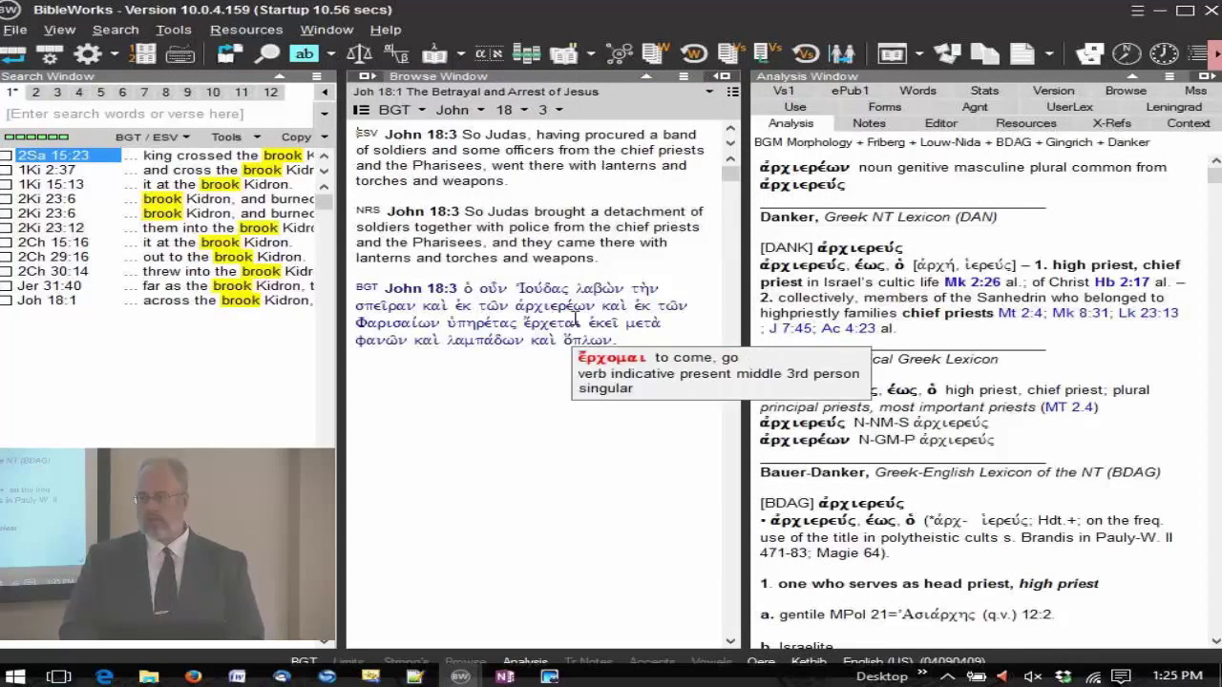
mouse_move(482, 324)
mouse_move(411, 328)
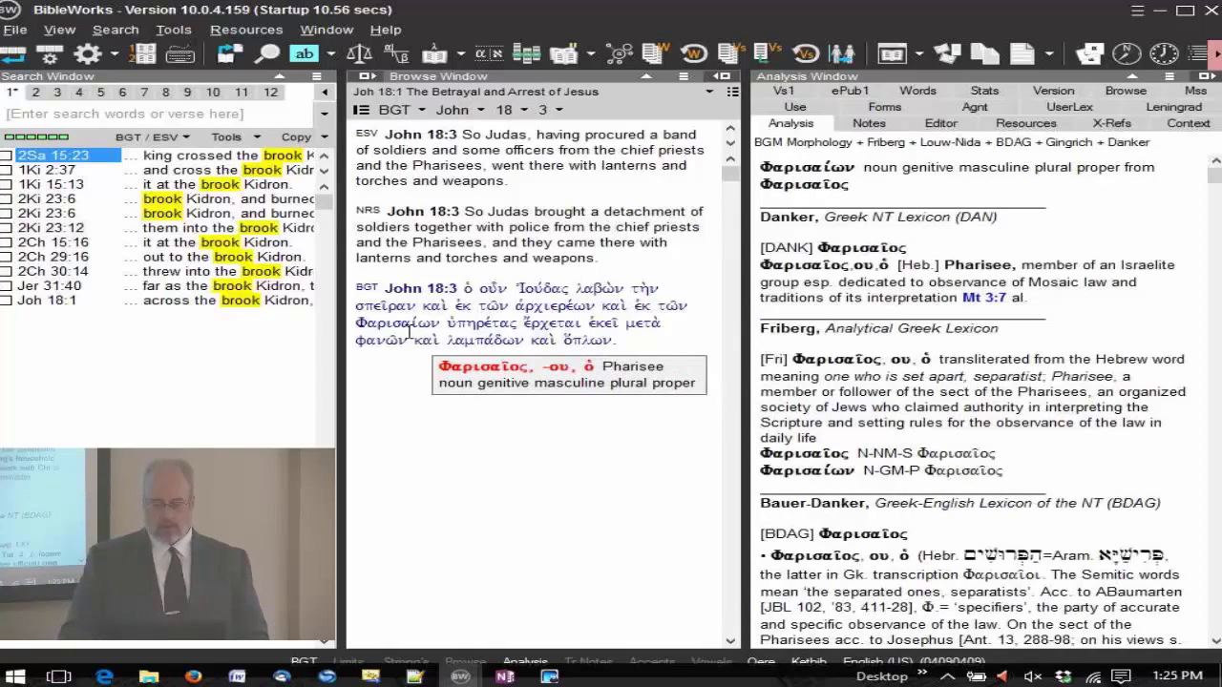
mouse_move(591, 341)
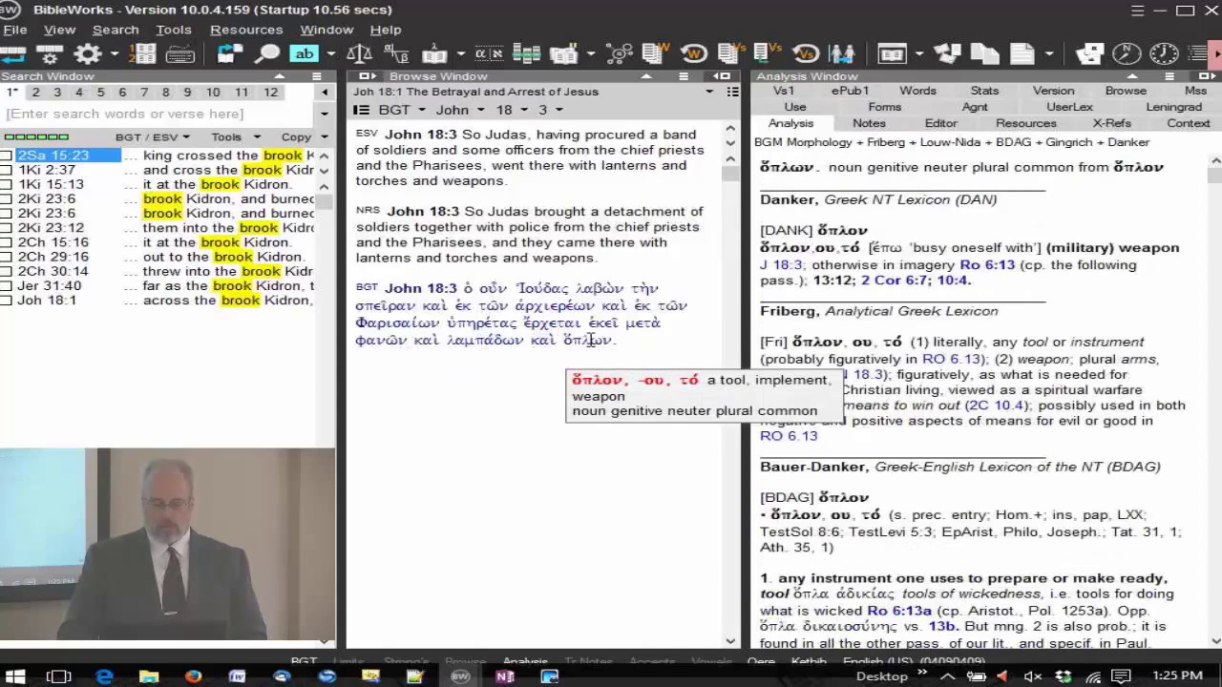
mouse_move(594, 258)
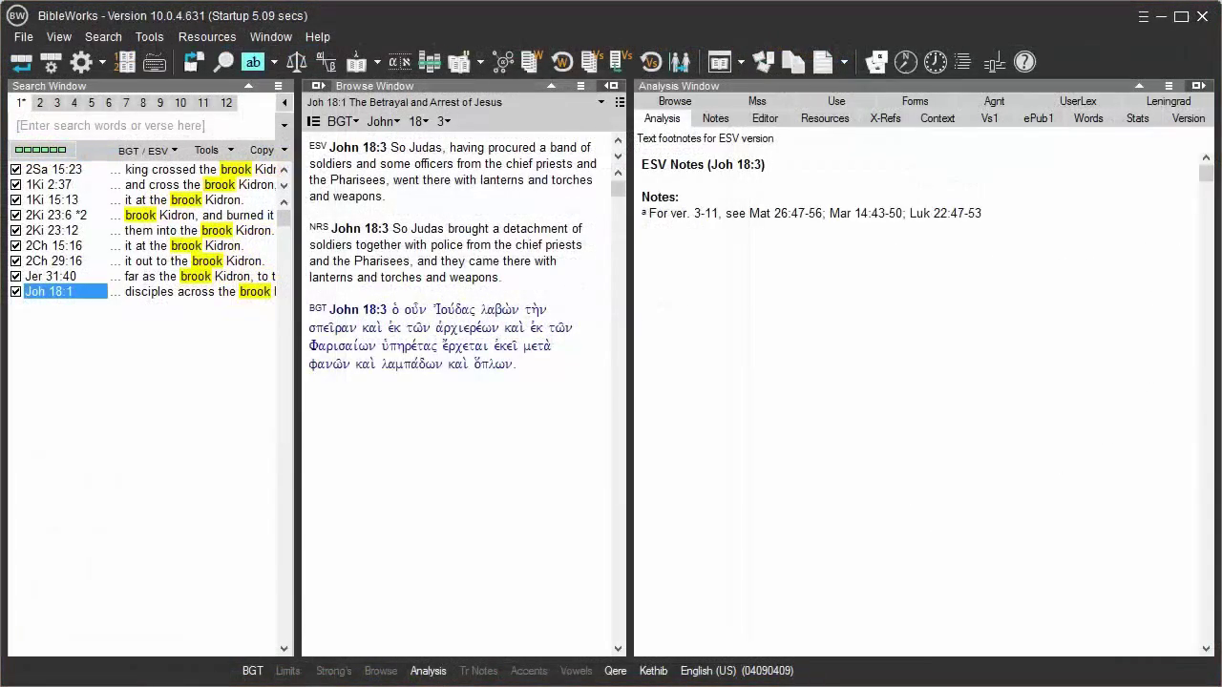
mouse_move(439, 301)
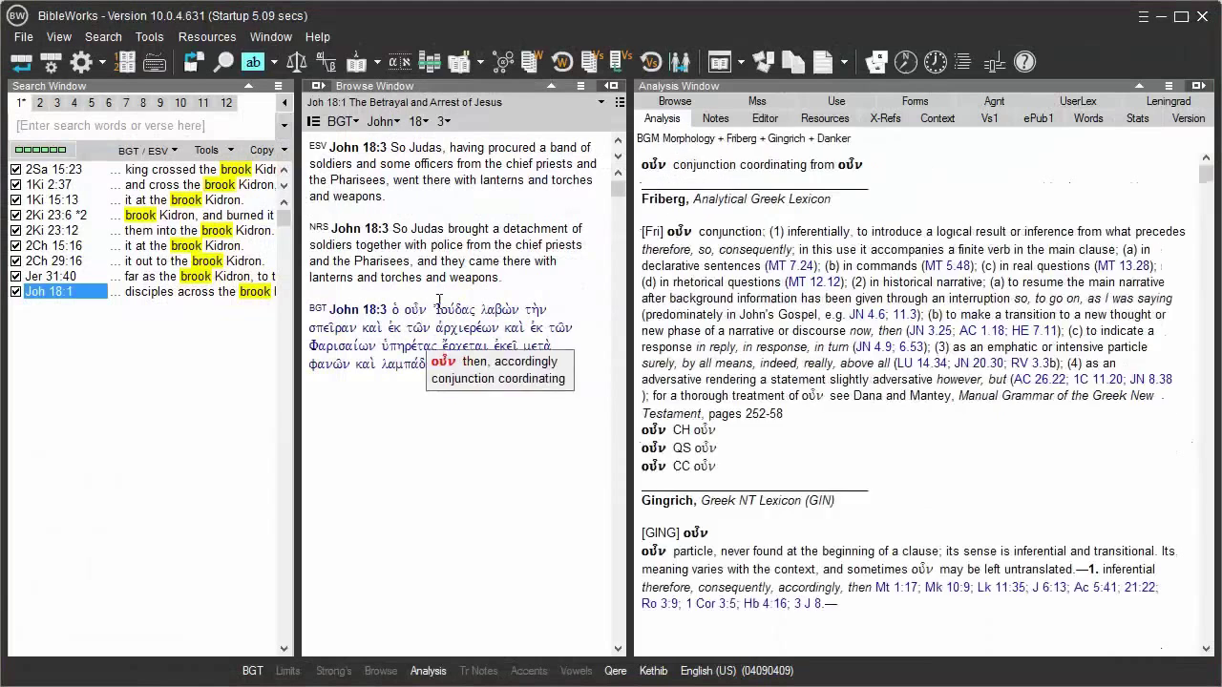
mouse_move(467, 378)
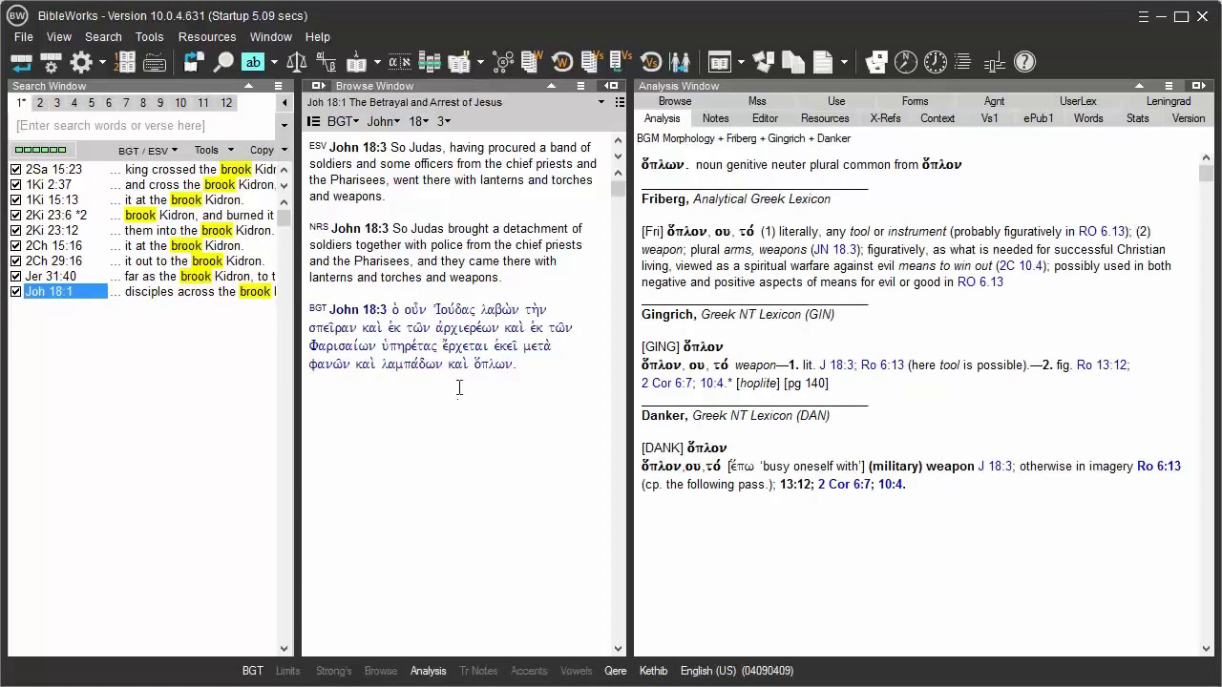
- Check 'Keep word tips open.' under Flags > Browse Window Configuration Options and apply it
left_click(157, 38)
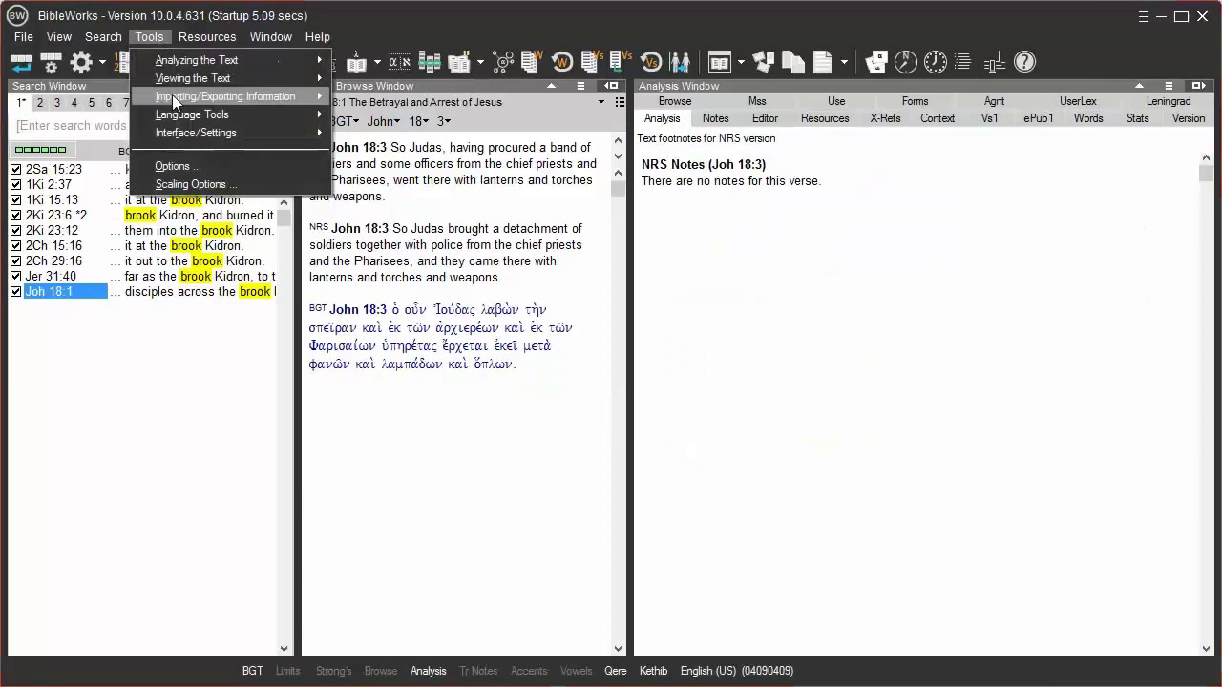
left_click(182, 166)
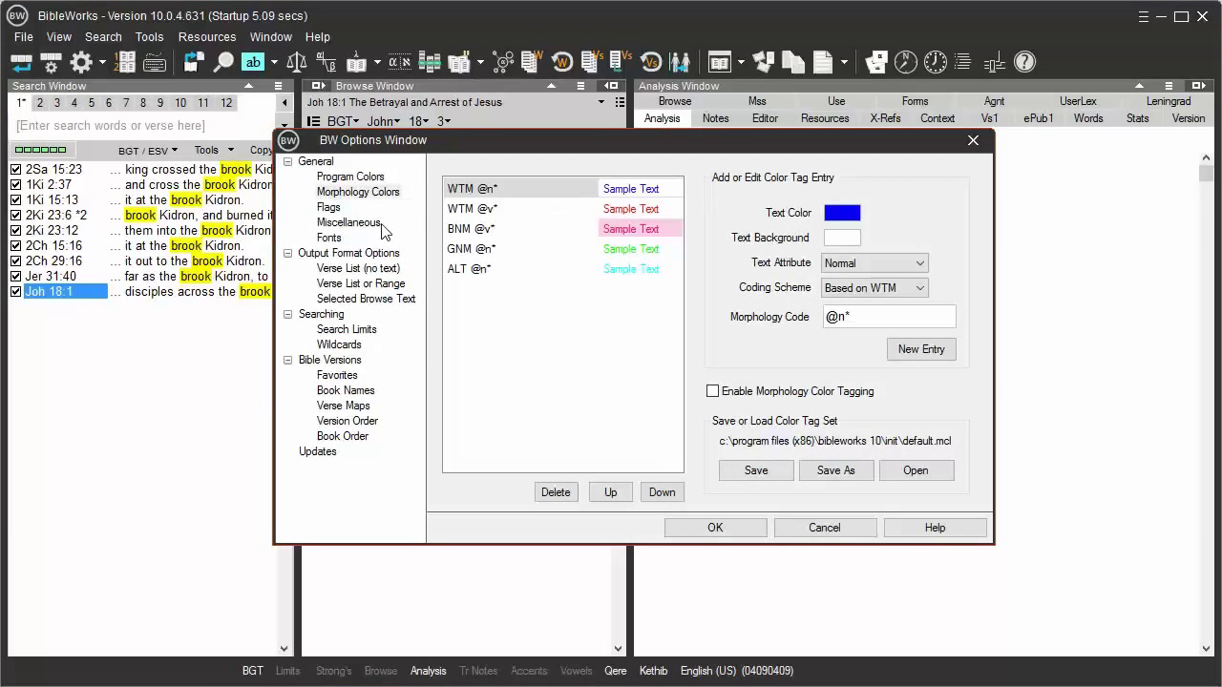
left_click(326, 208)
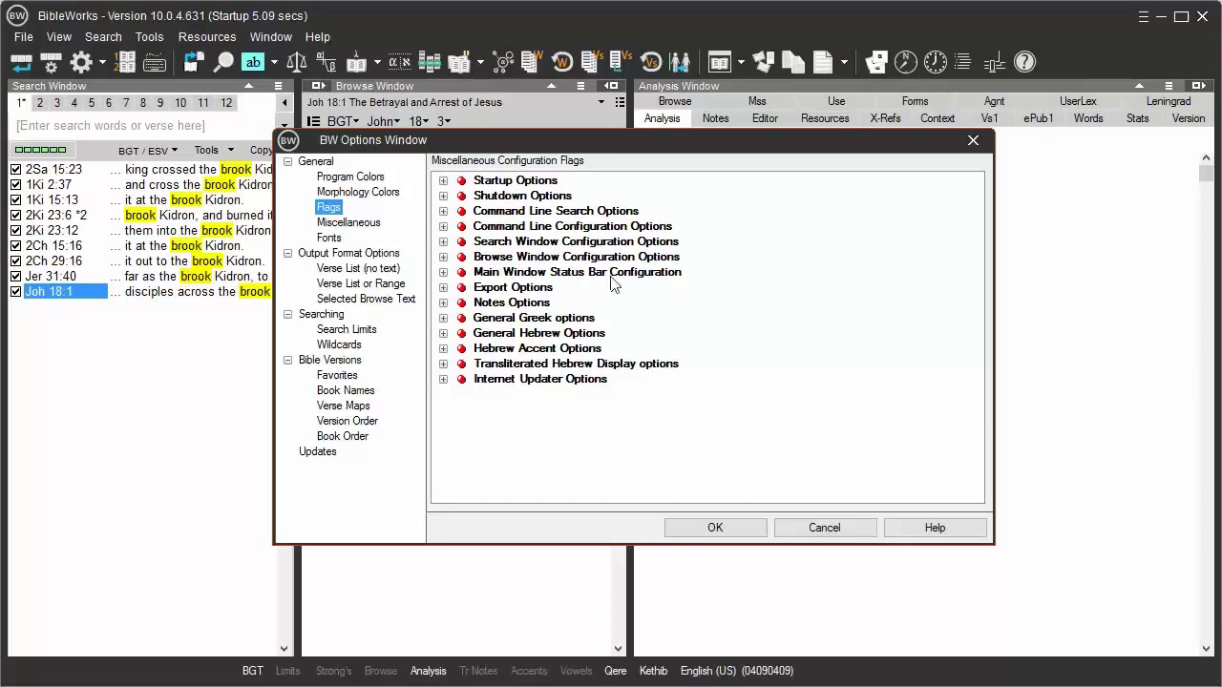
left_click(443, 258)
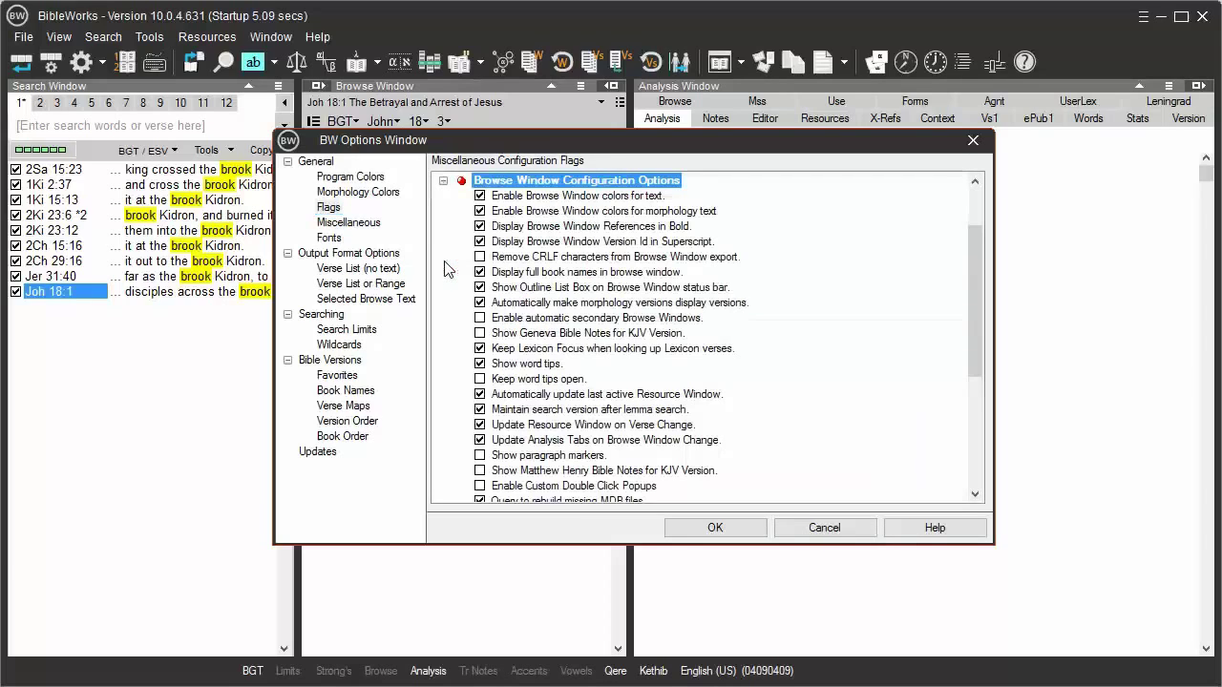
left_click(482, 384)
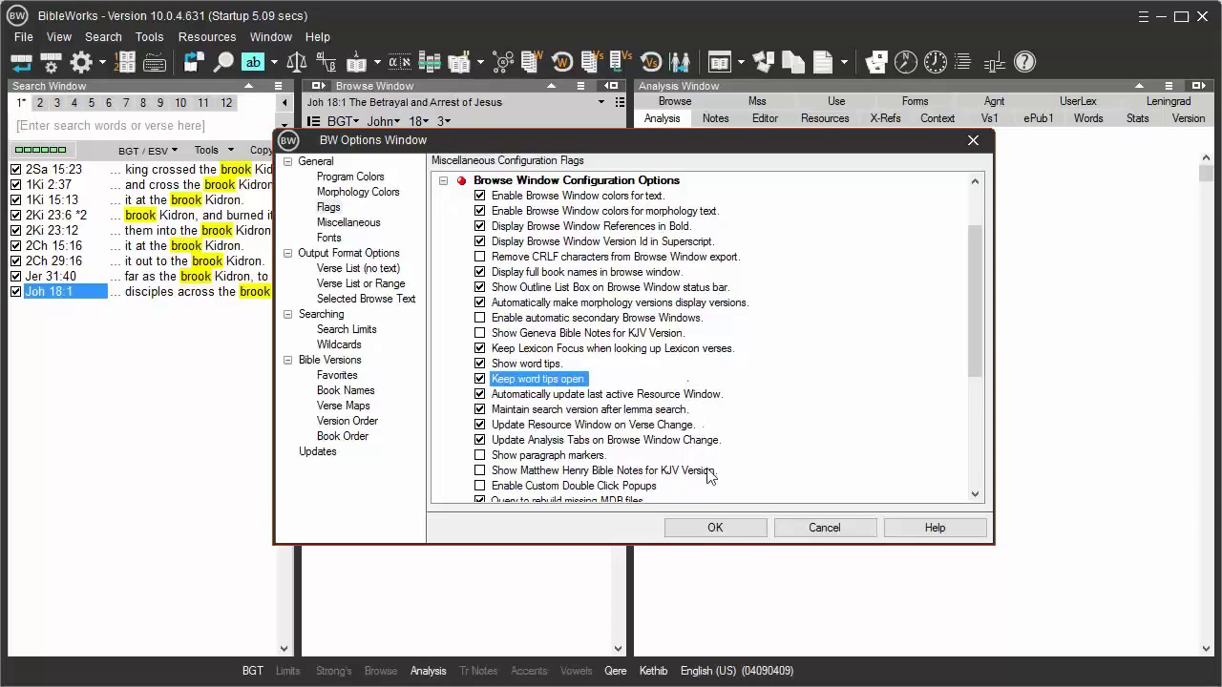
left_click(715, 528)
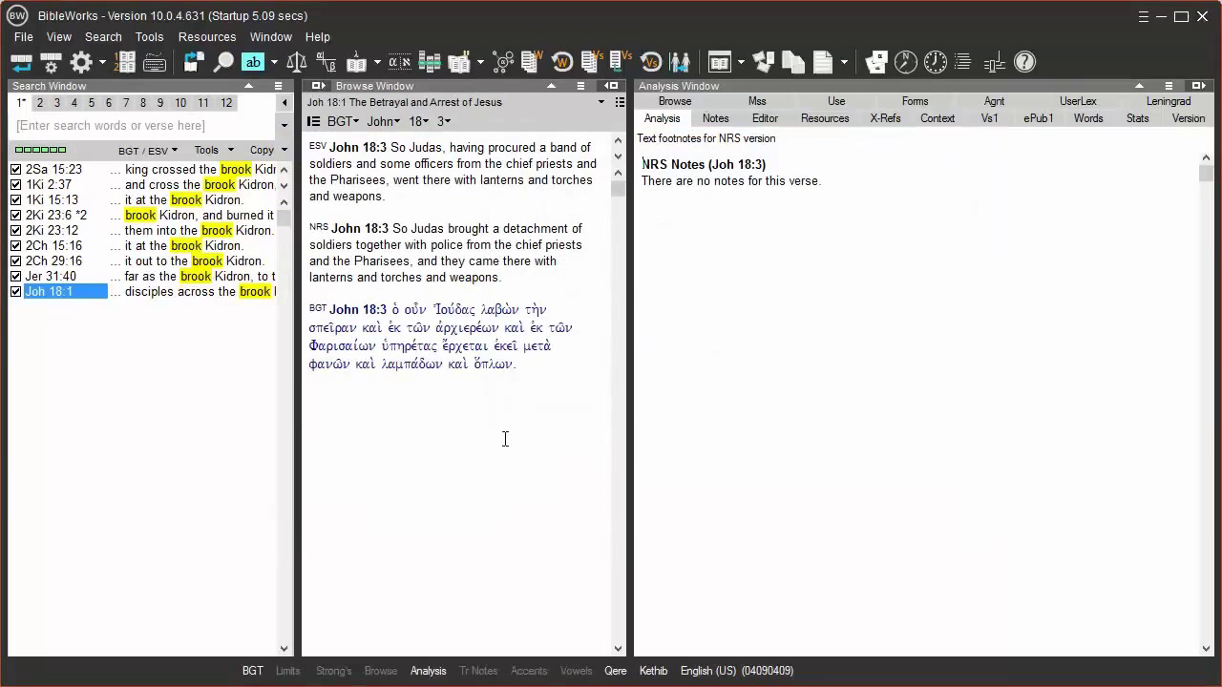
- Look up each Greek word of John 18:3, leaving the ὅπλον tip ('a tool, implement, weapon') open
mouse_move(462, 347)
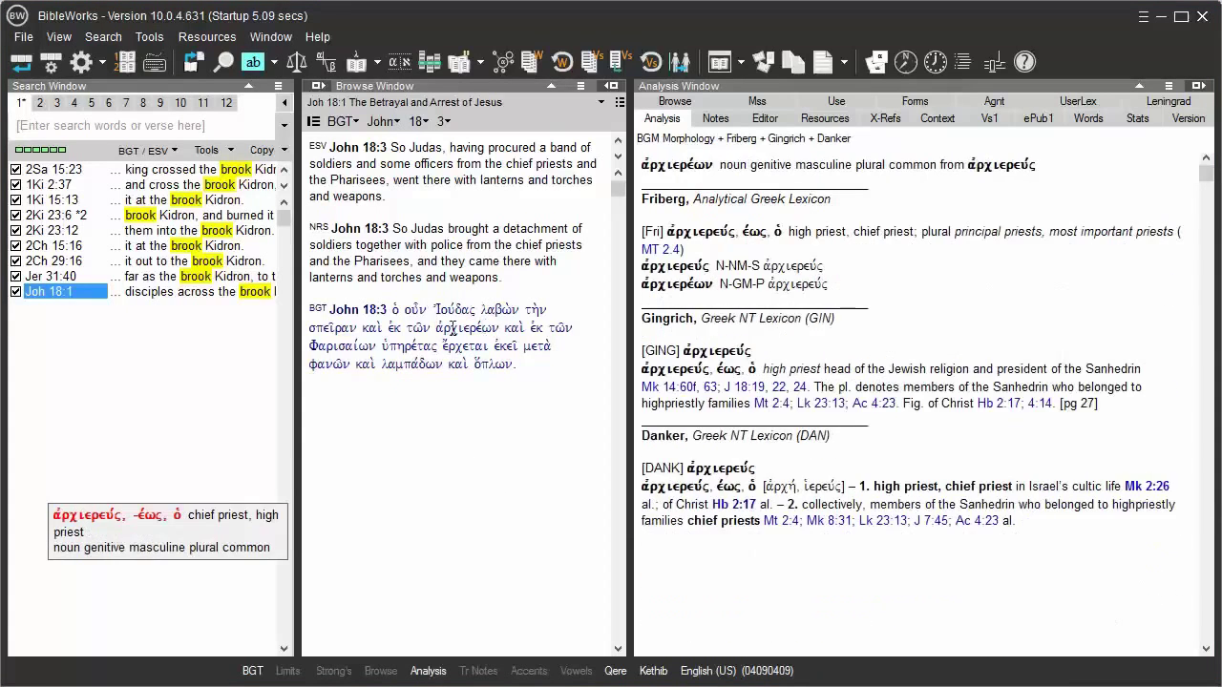
mouse_move(339, 334)
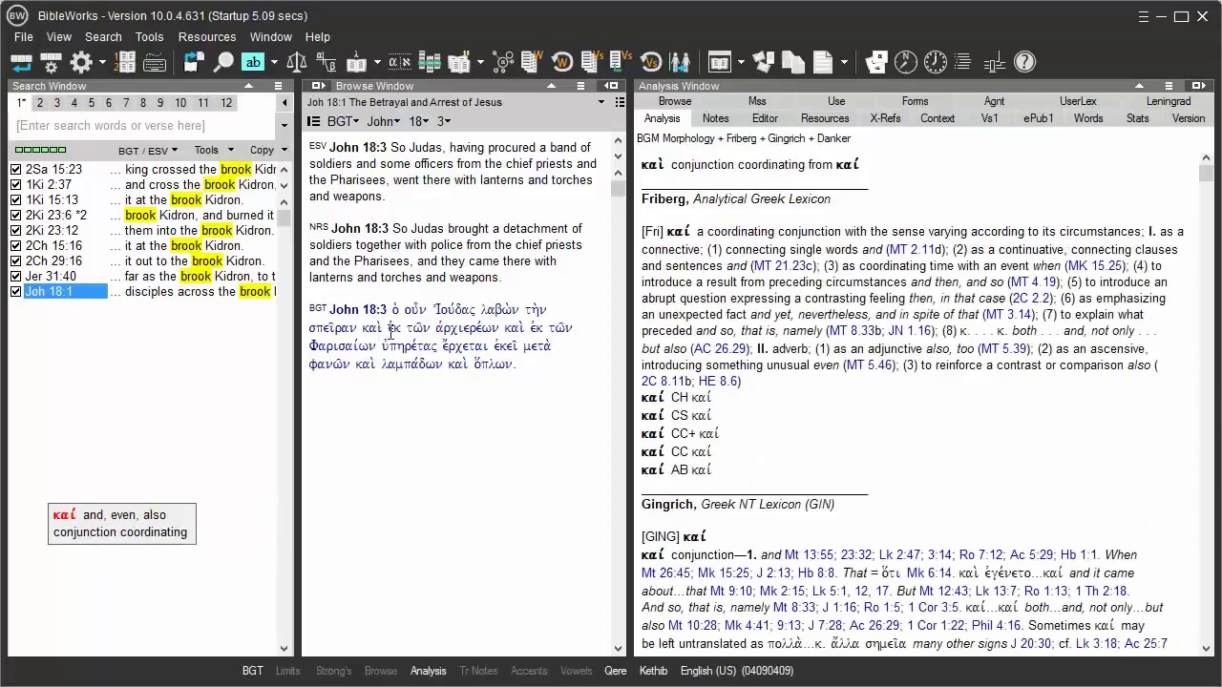
mouse_move(491, 328)
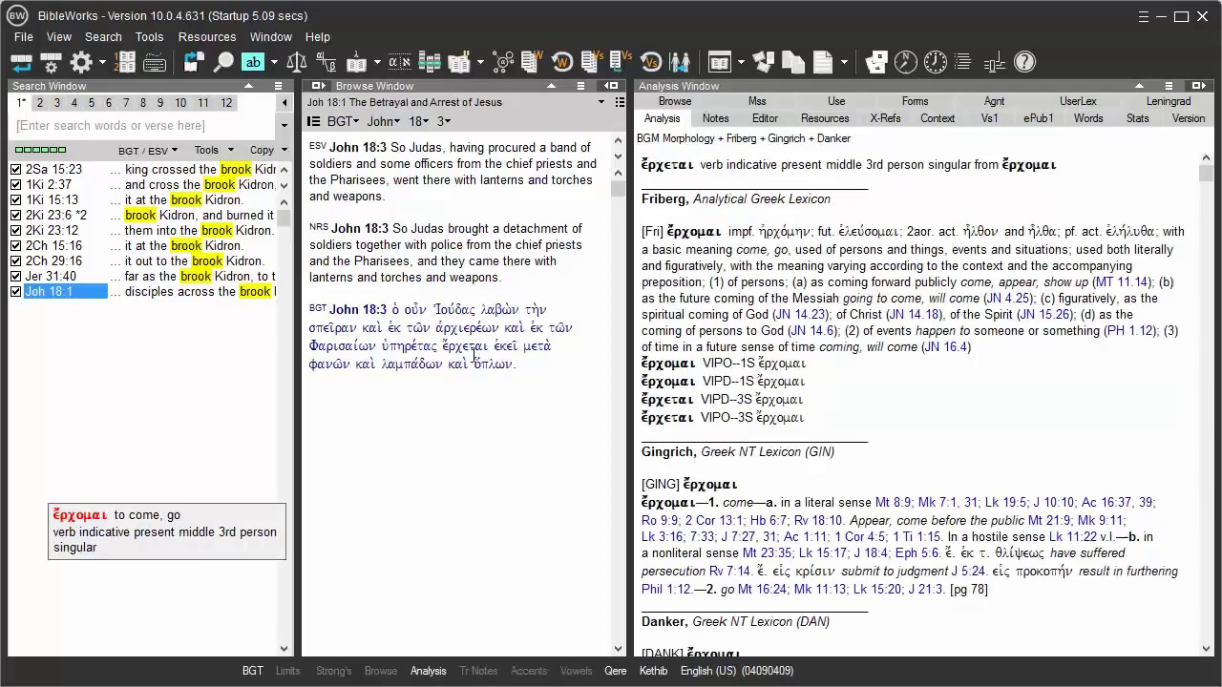
mouse_move(346, 364)
mouse_move(404, 366)
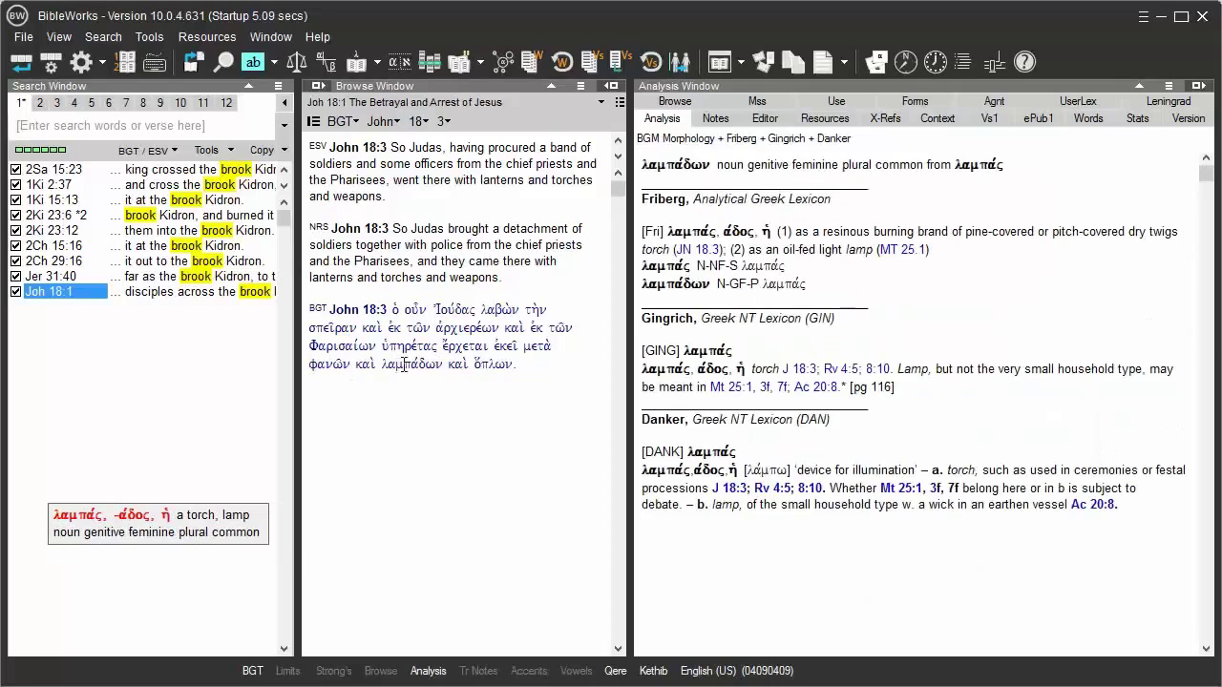
mouse_move(489, 368)
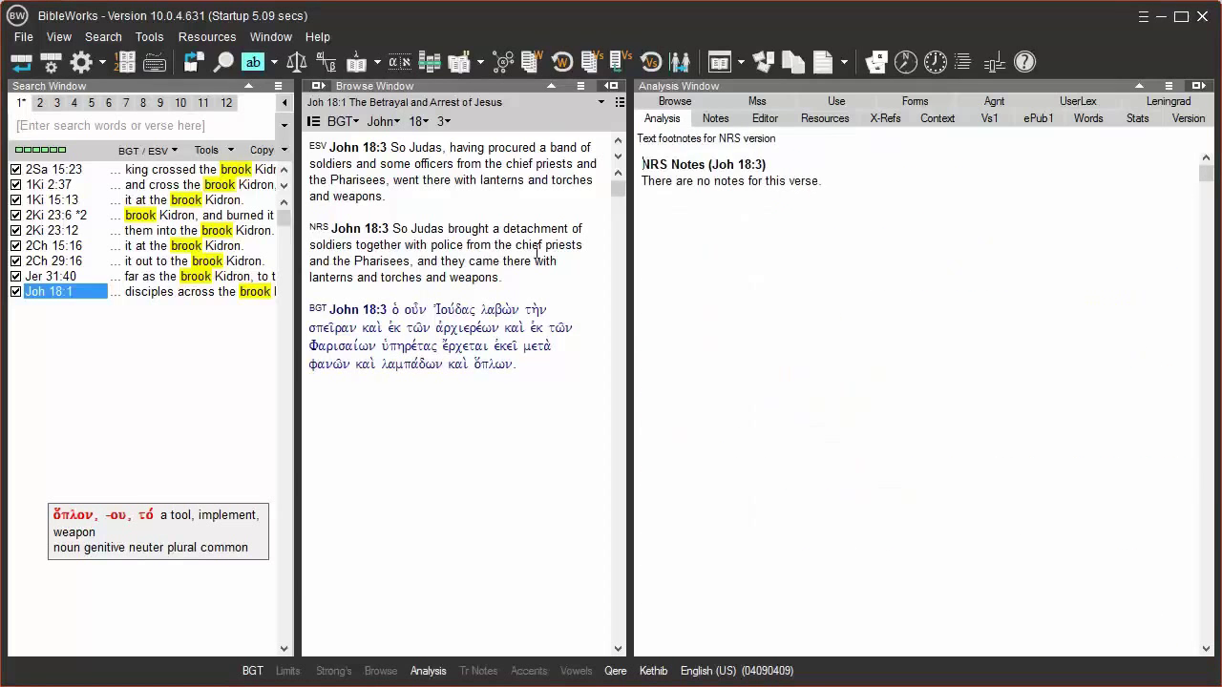
- Hide the word analysis pane and confirm the prompt
mouse_move(541, 309)
key("t")
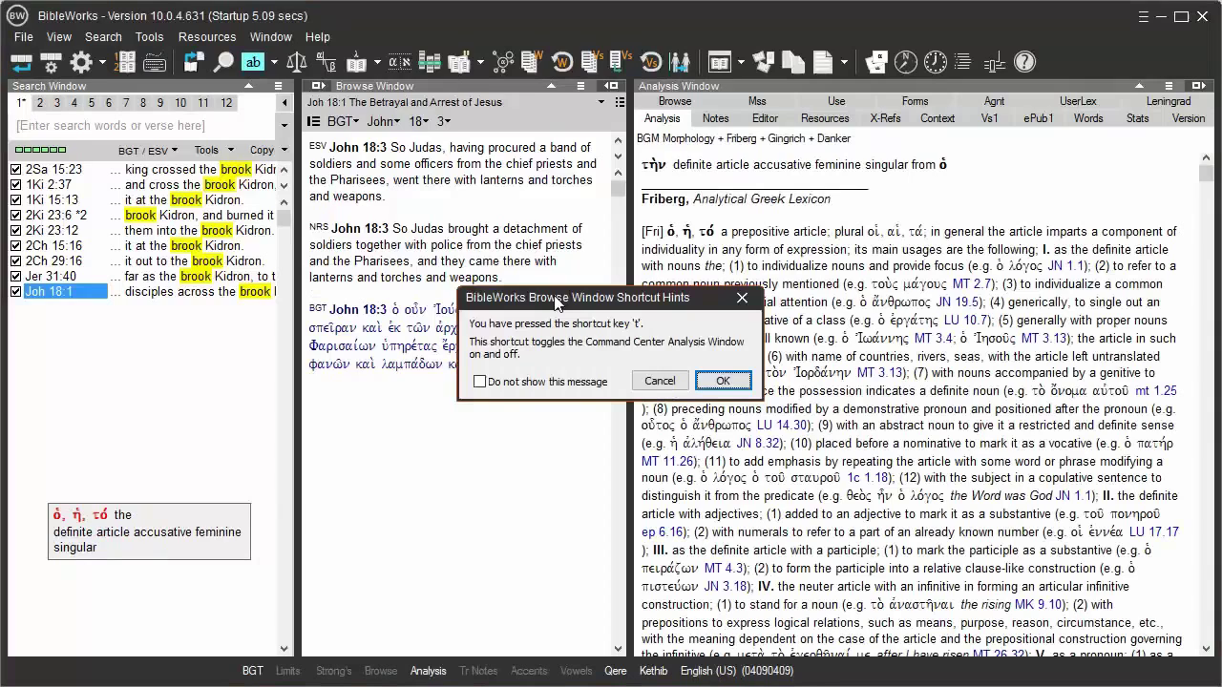
left_click(718, 378)
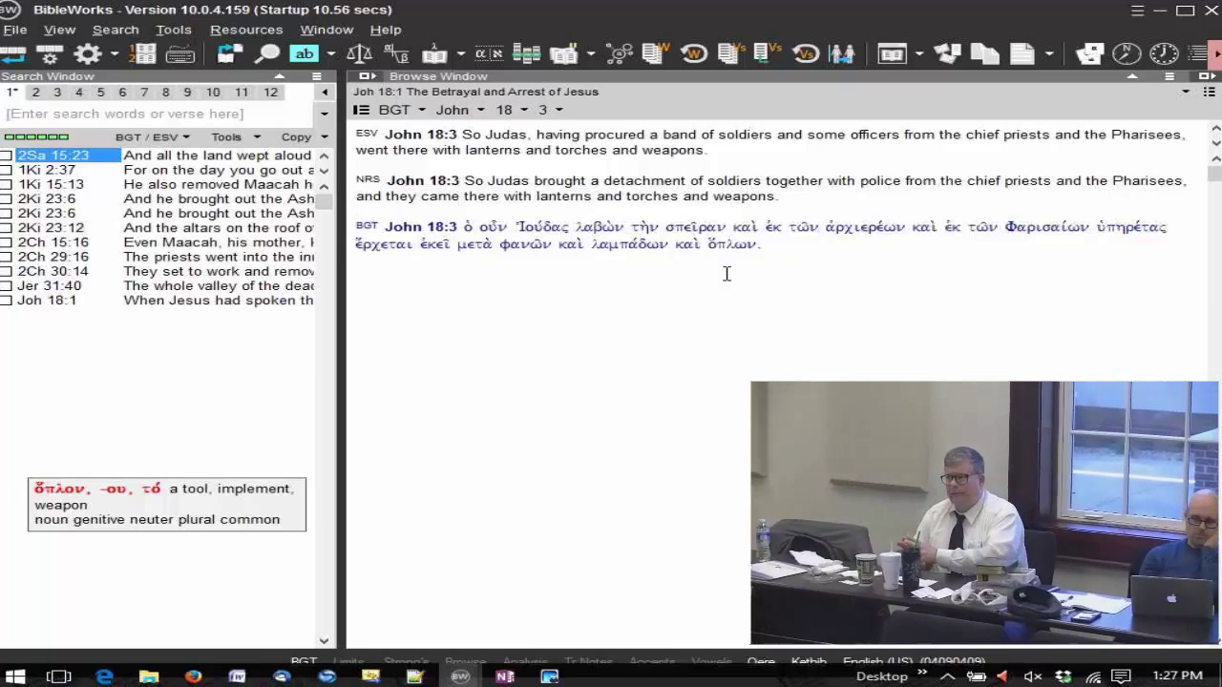
- Bring up the analysis pane beside John 18:3, glancing at the tool commands without choosing one
left_click(604, 280)
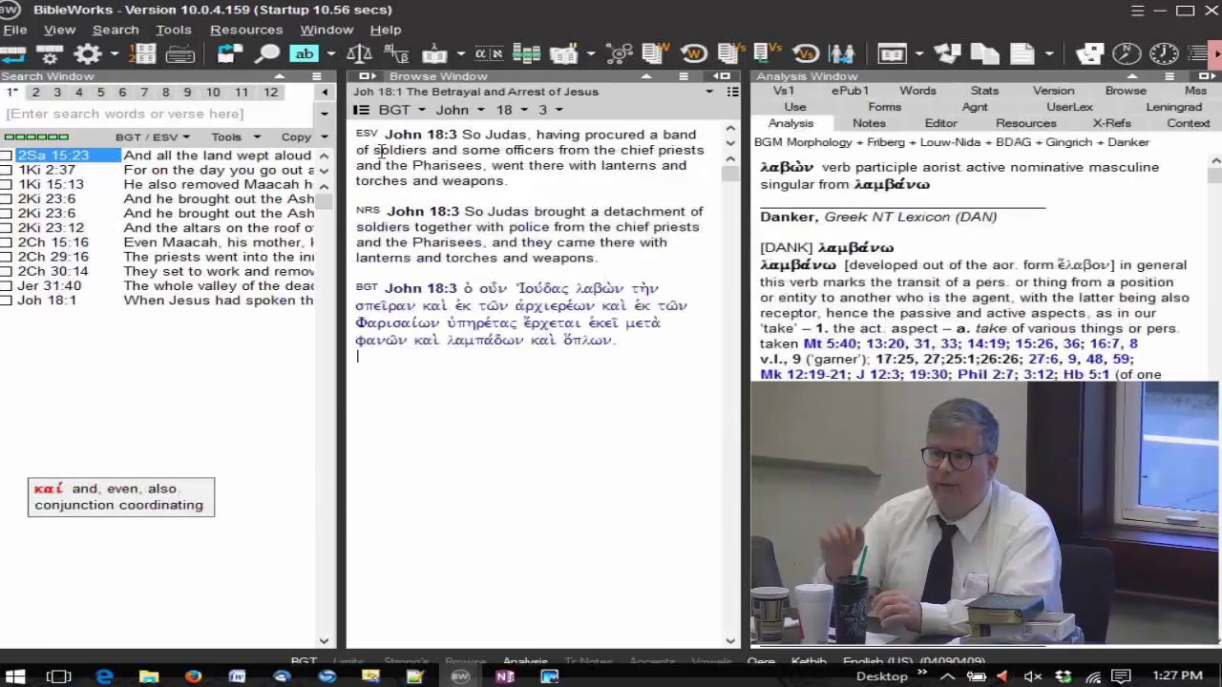
left_click(174, 30)
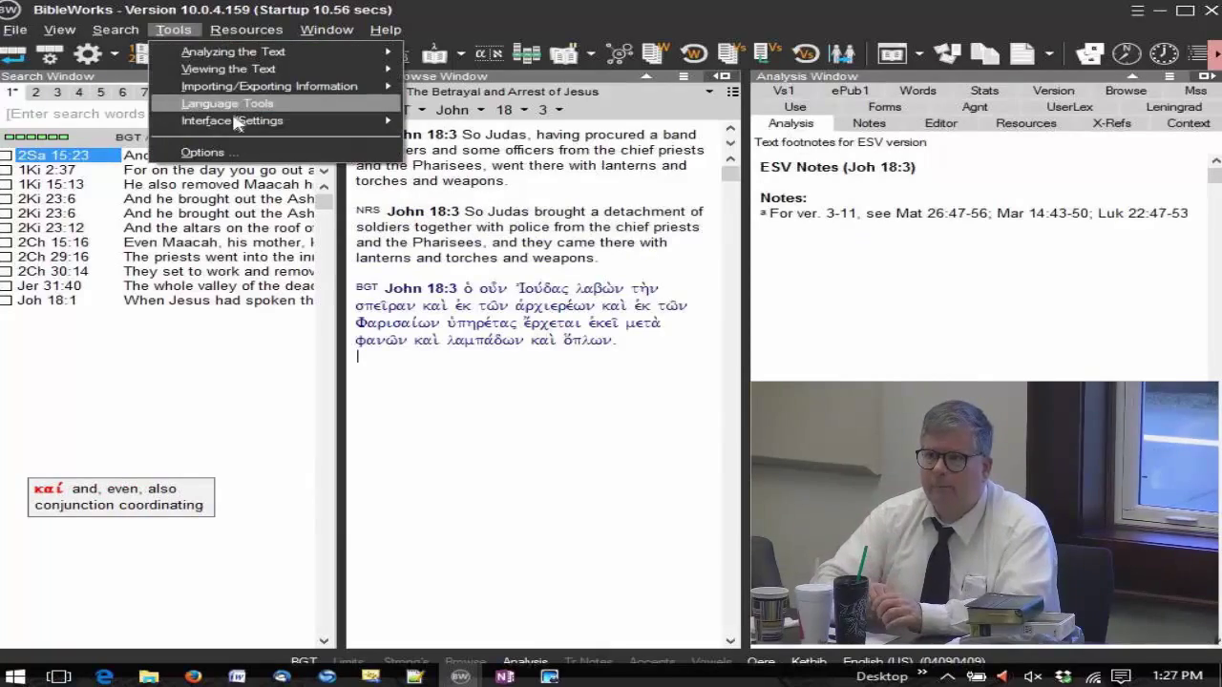
left_click(391, 305)
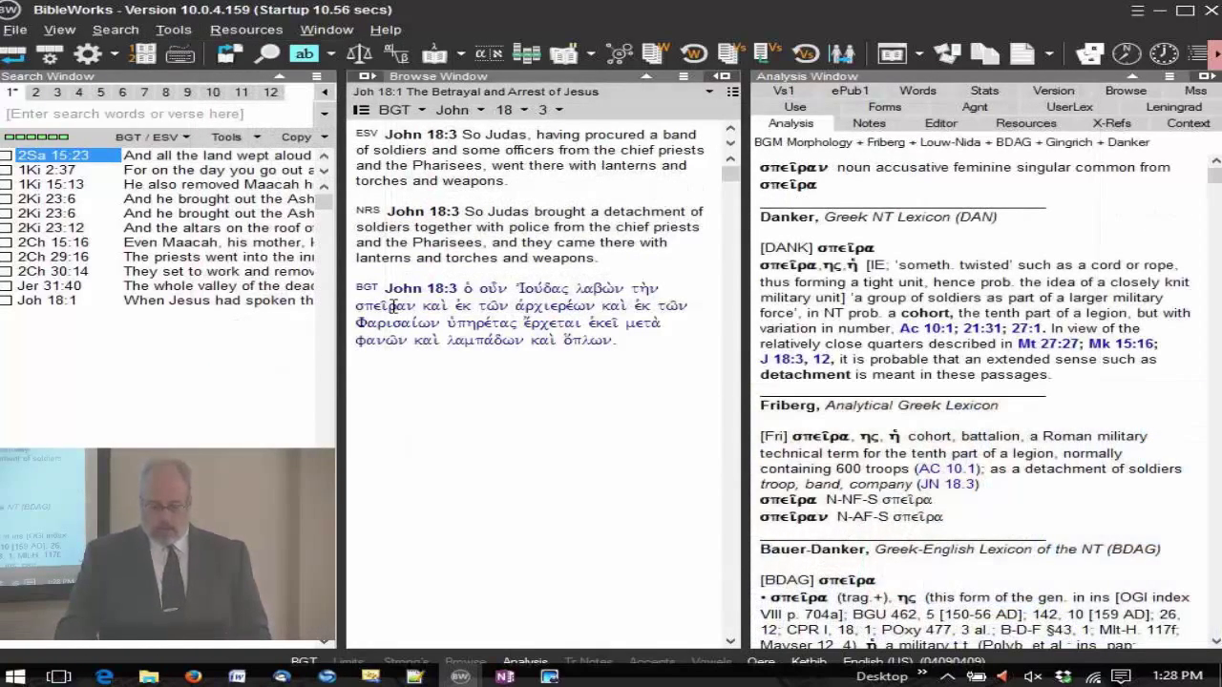
mouse_move(793, 363)
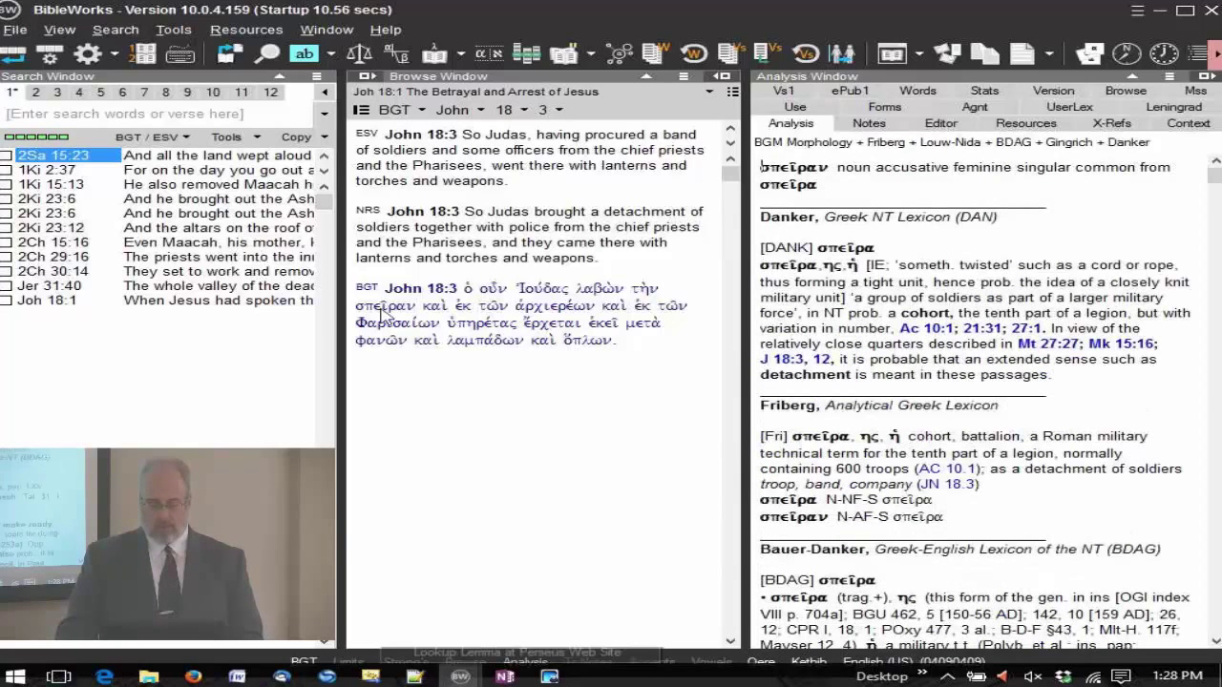
- Look up σπεῖρα's lemma in the lexicon browser, move the window down, and switch to DANK
right_click(382, 308)
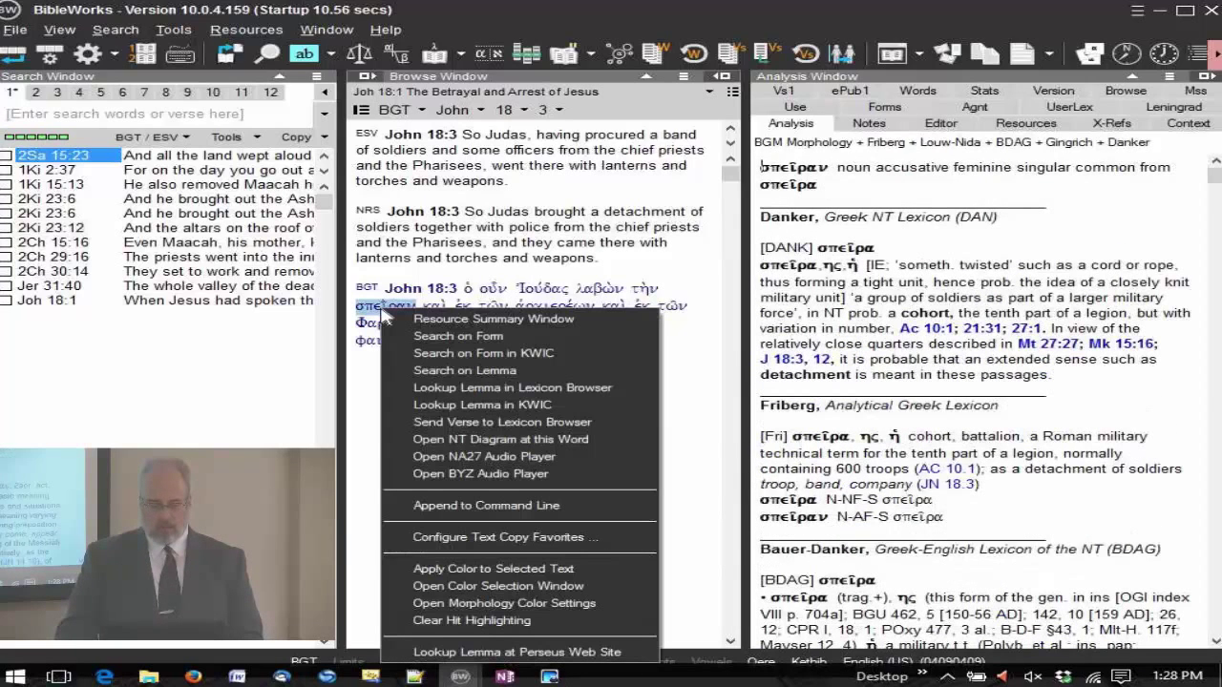
left_click(612, 384)
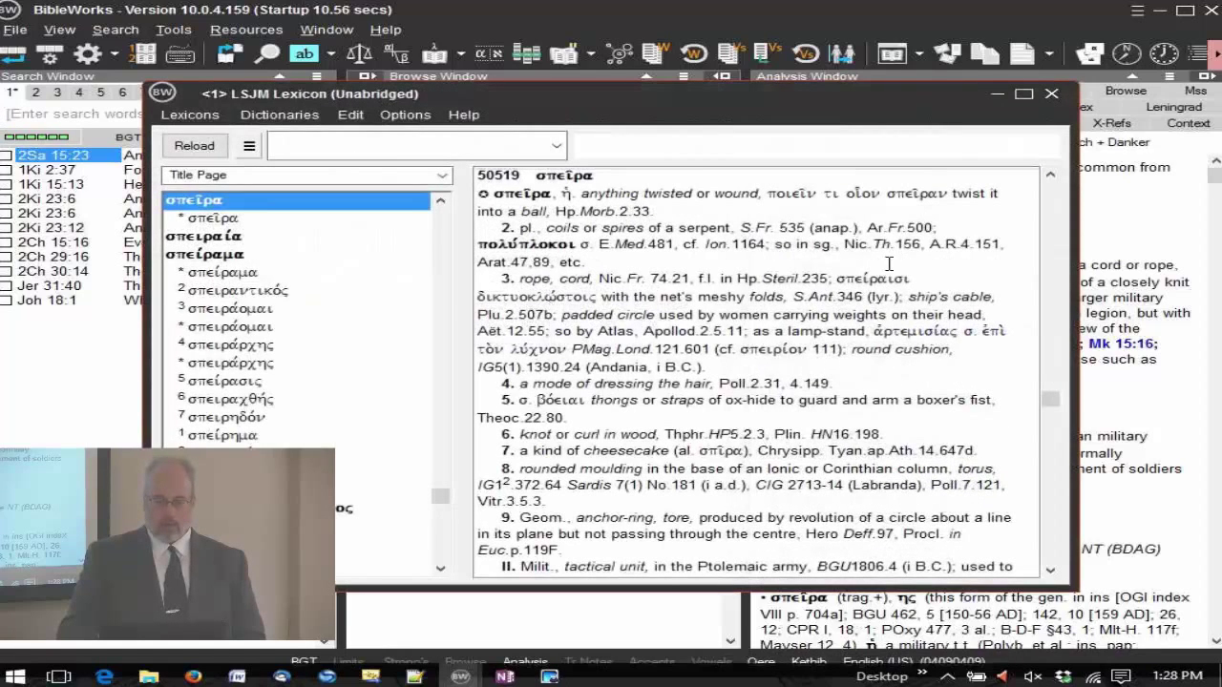
left_click(177, 115)
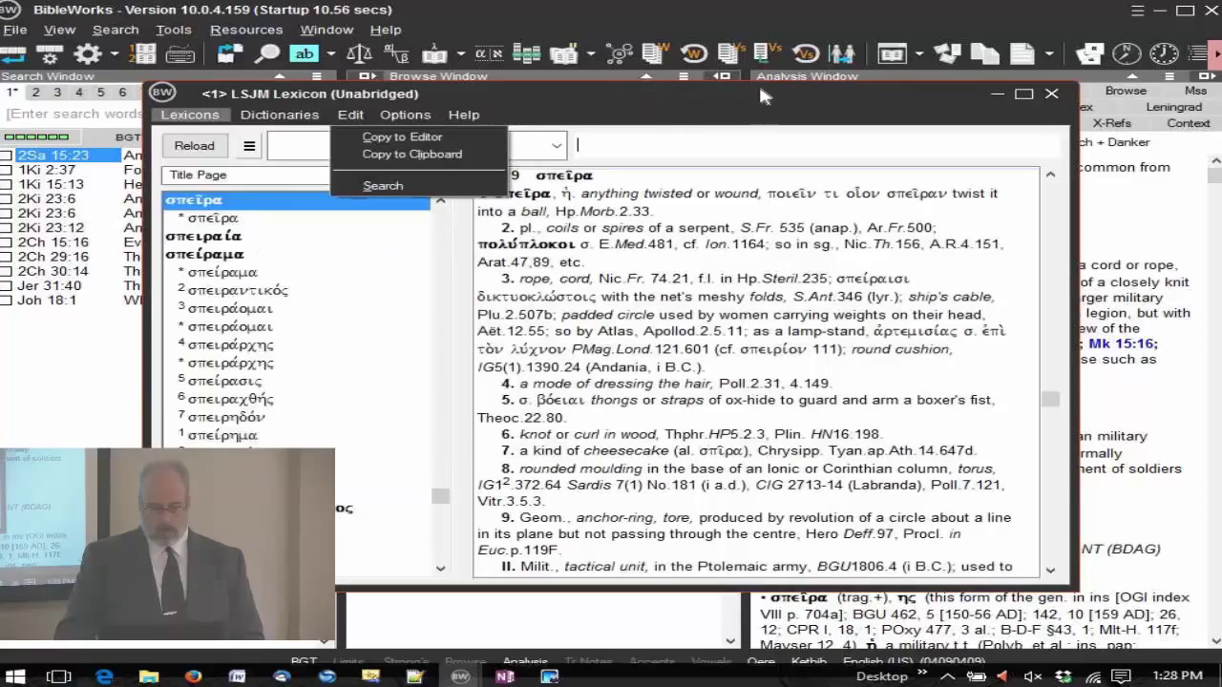
left_click_drag(757, 93, 798, 102)
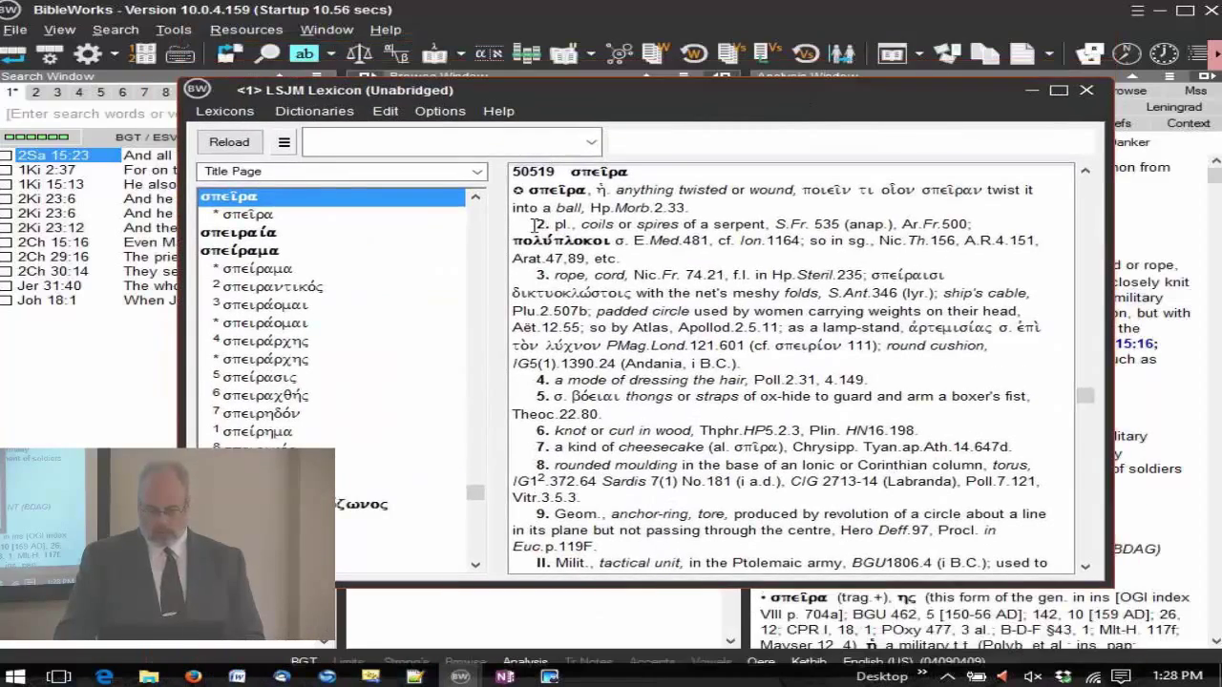
left_click(212, 112)
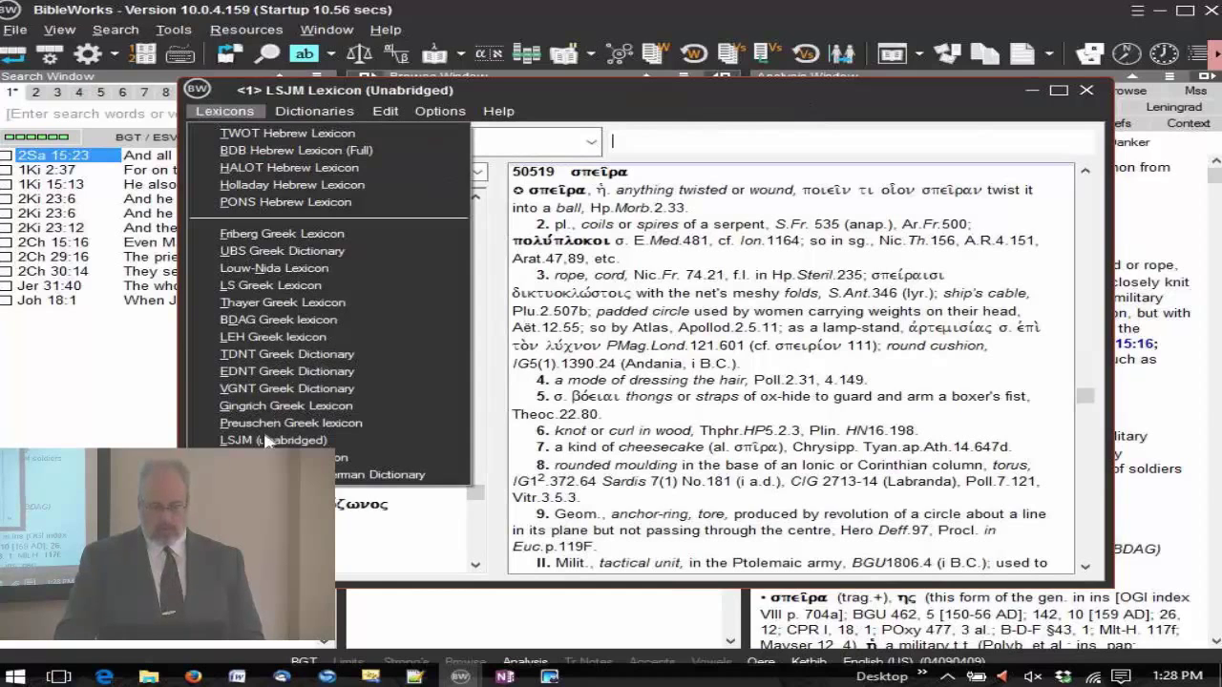
left_click(276, 458)
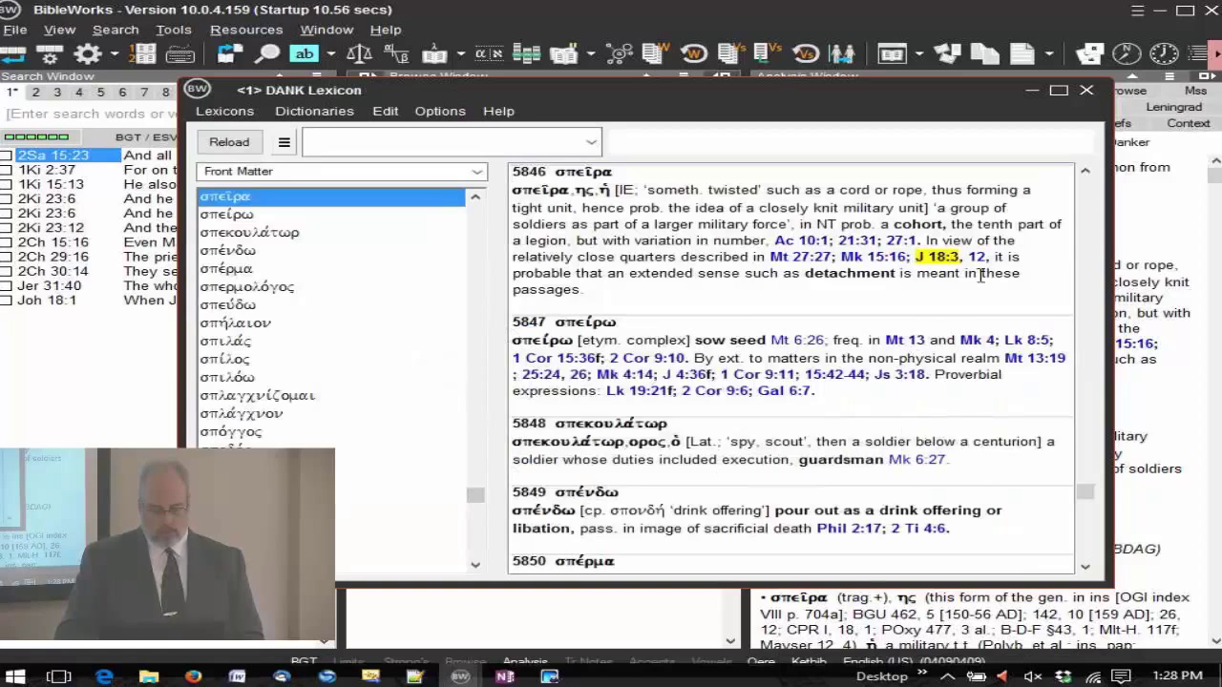
mouse_move(948, 262)
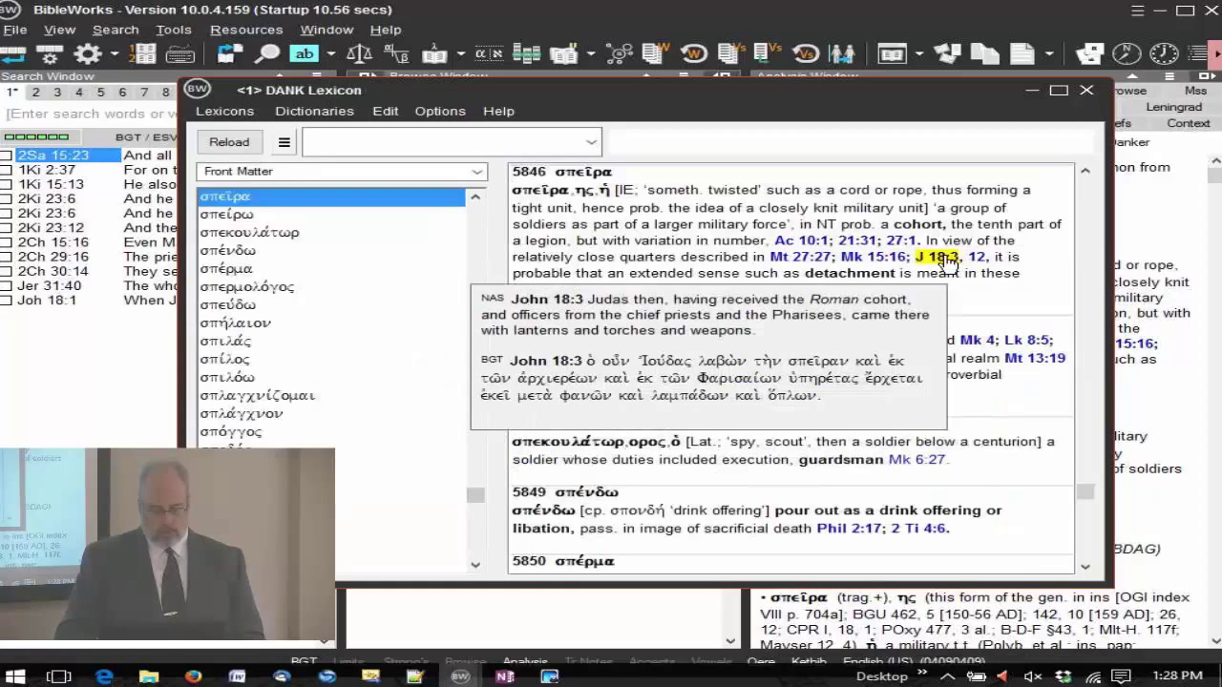
- Close the DANK lexicon browser, then reopen σπεῖρα's lemma from σπεῖραν
left_click(1086, 91)
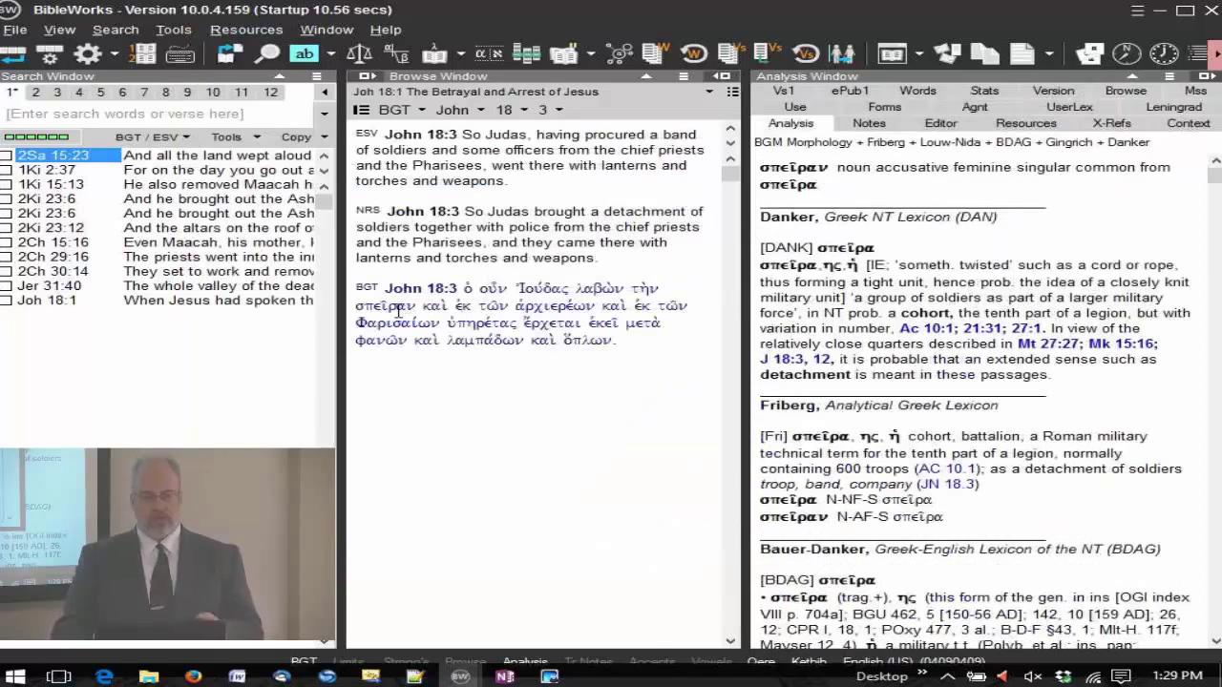
right_click(384, 306)
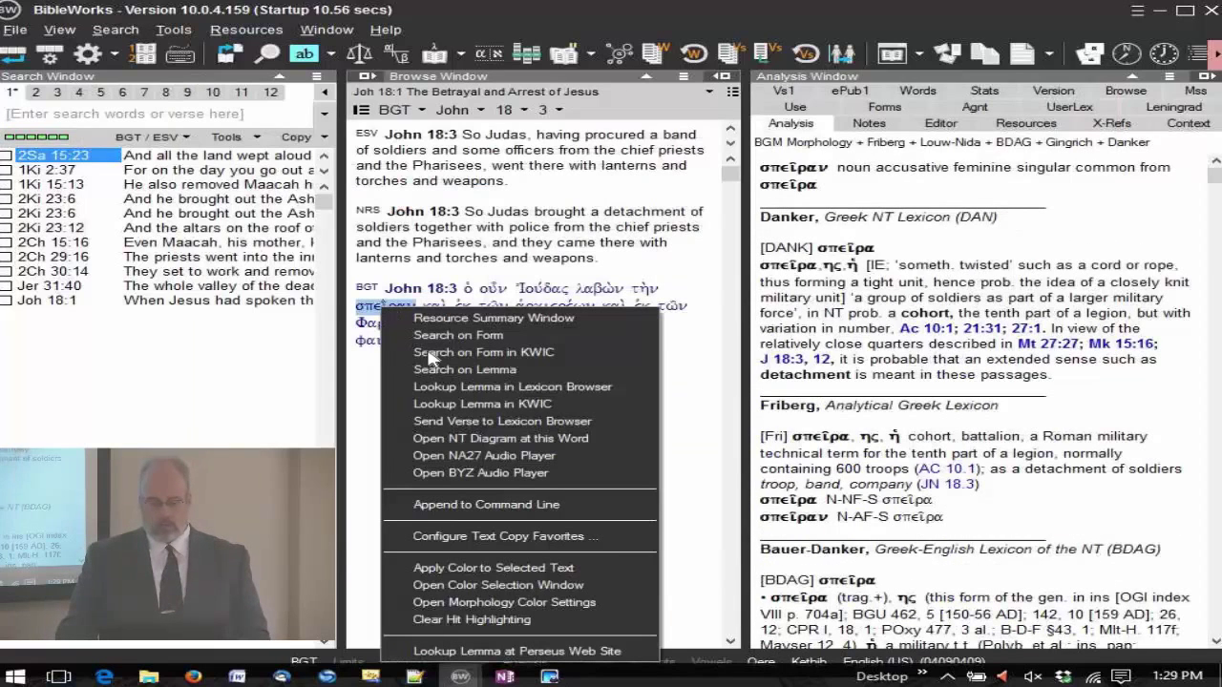
left_click(592, 387)
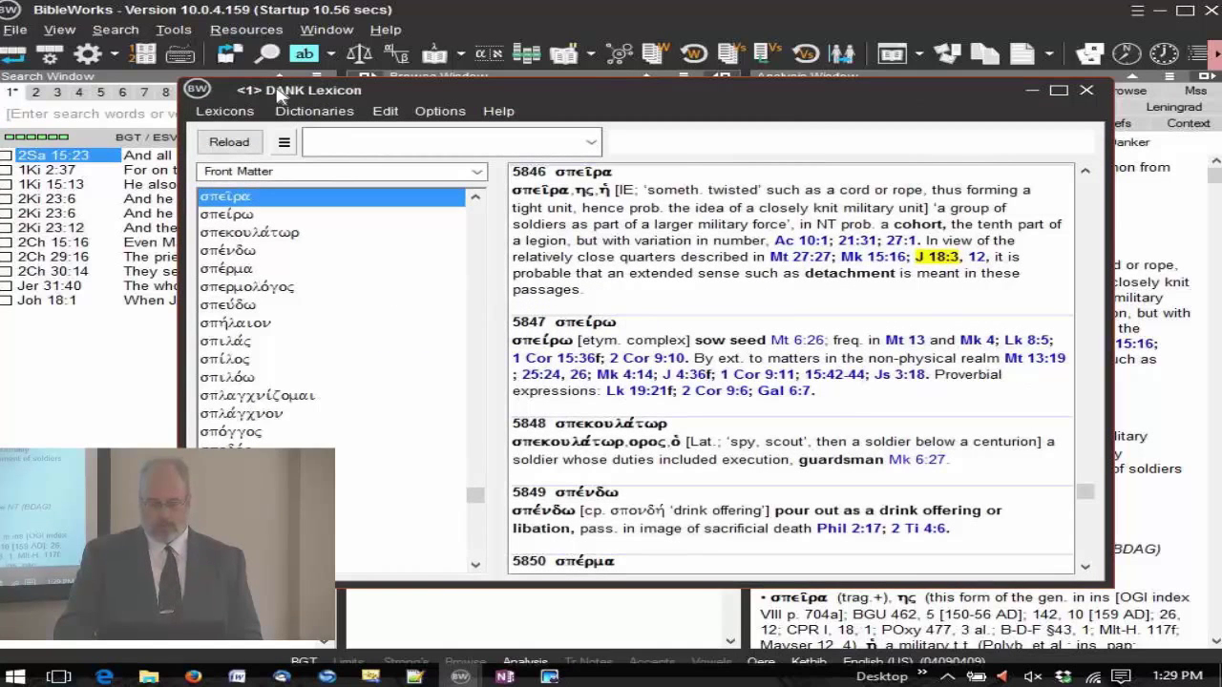
- Follow the highlighted J 18:3 reference in the σπεῖρα lexicon entry
left_click(222, 113)
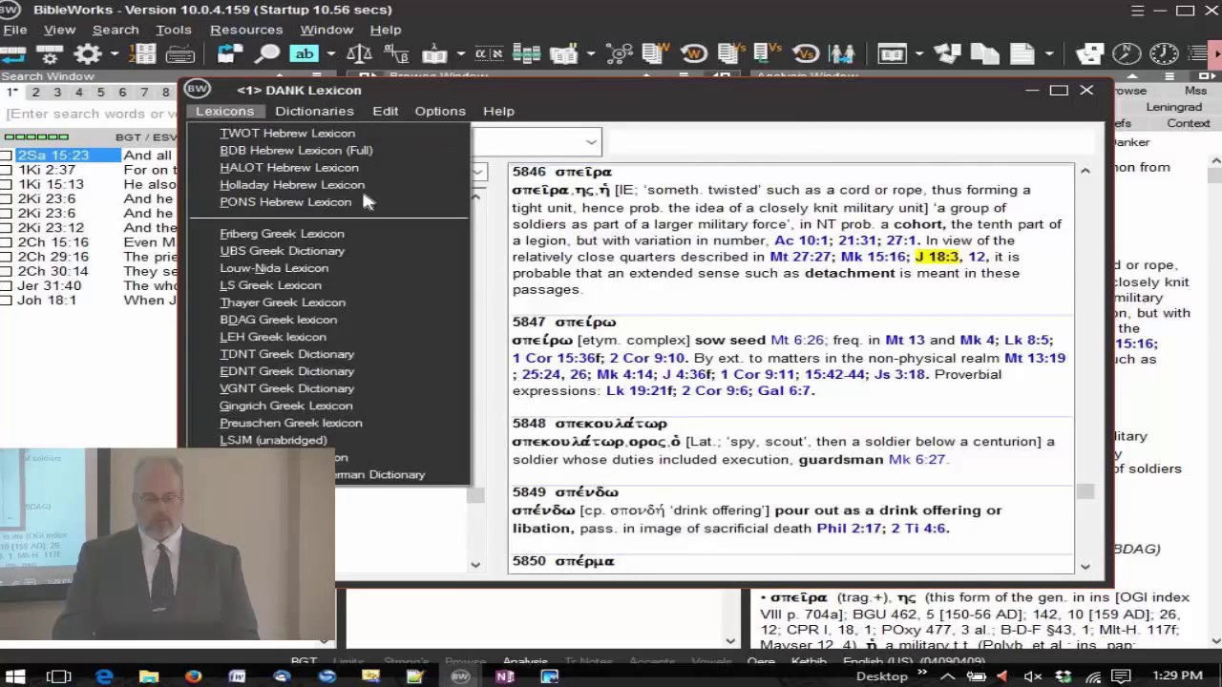
left_click(677, 92)
left_click(934, 258)
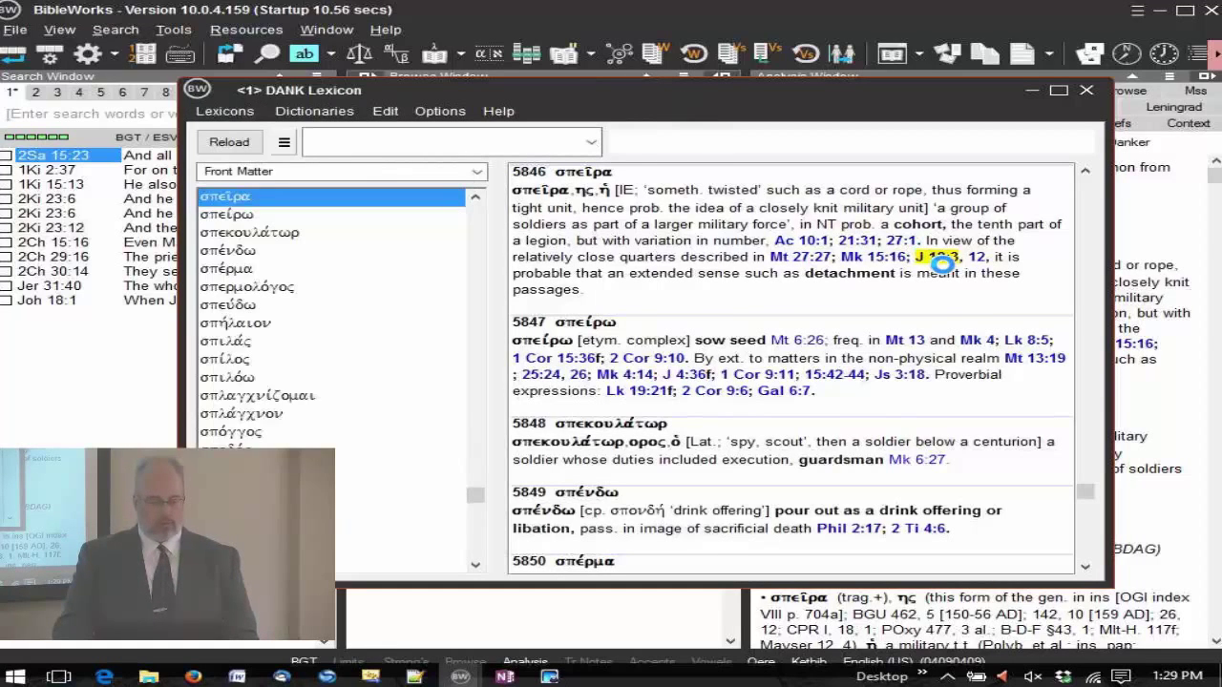
mouse_move(945, 267)
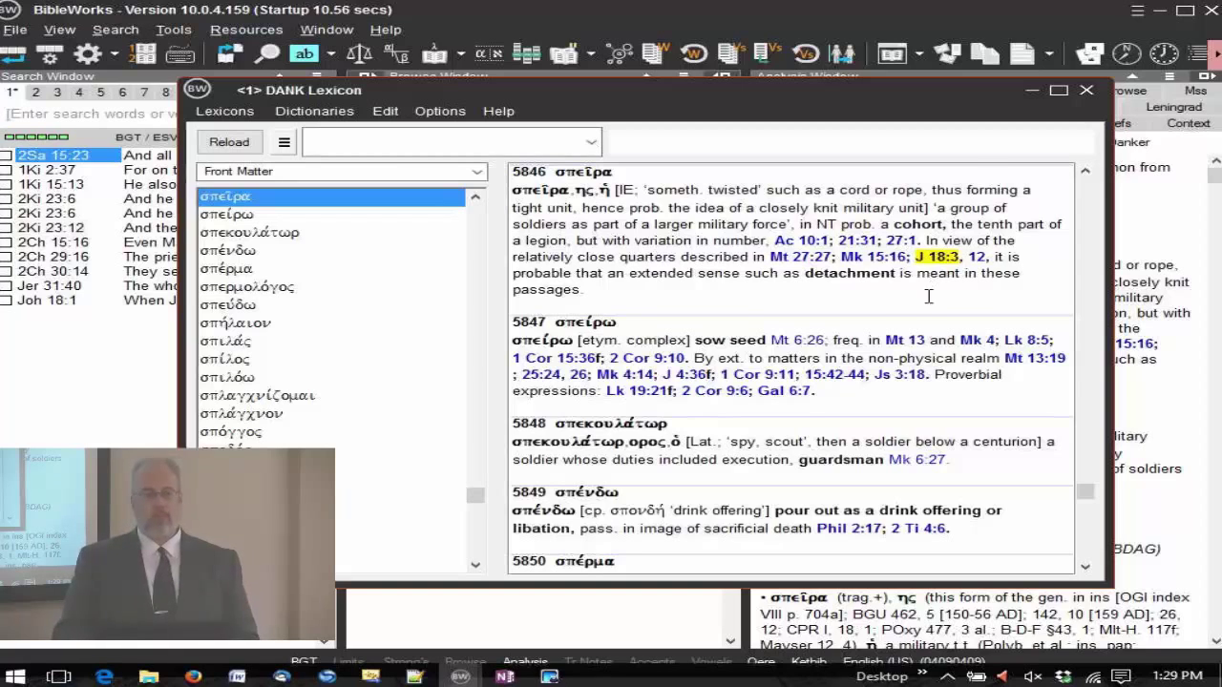
left_click(1086, 91)
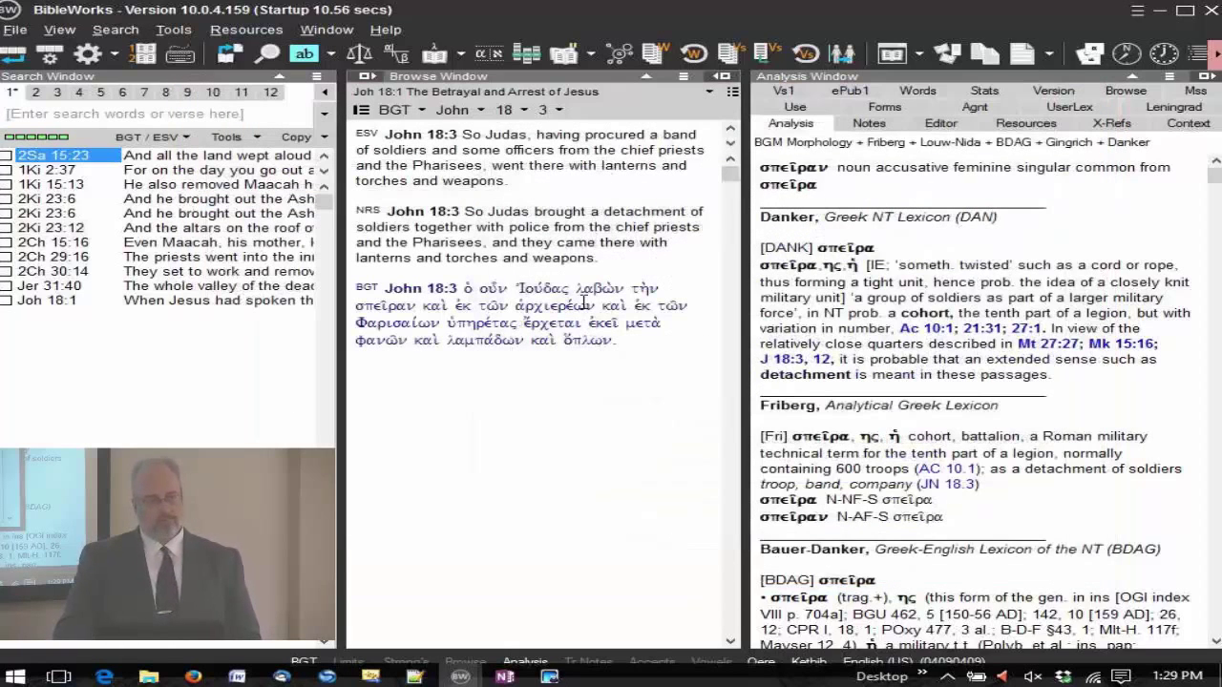
mouse_move(571, 305)
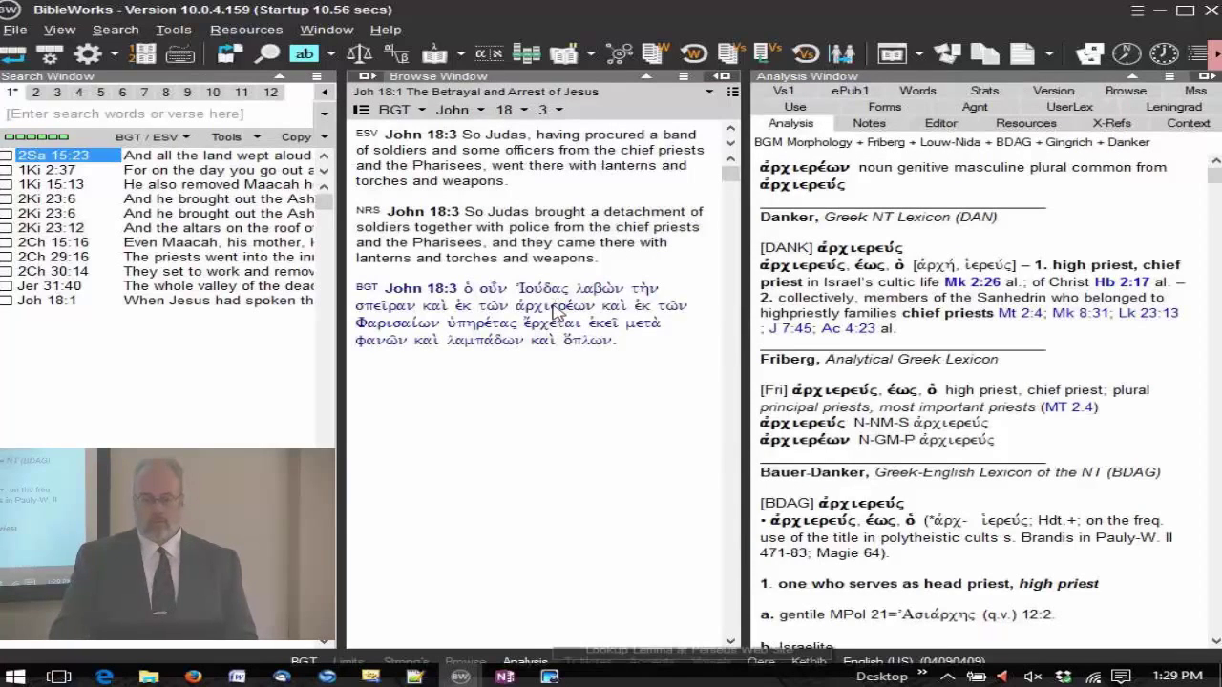
right_click(555, 305)
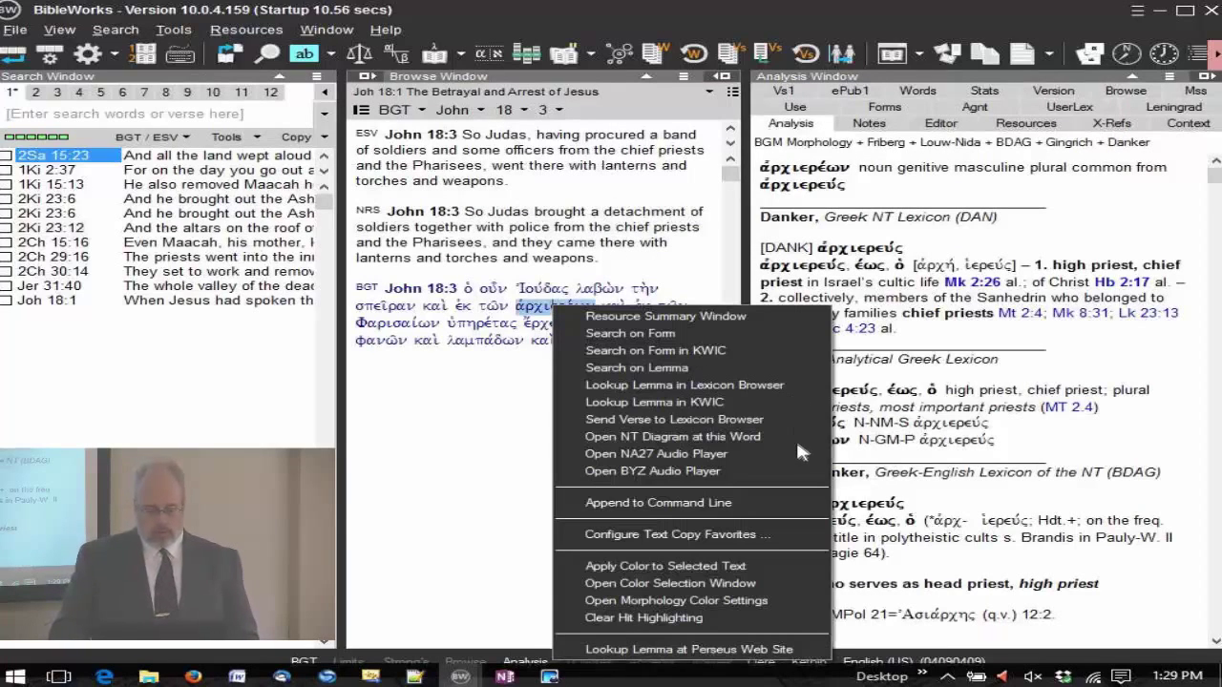
left_click(731, 420)
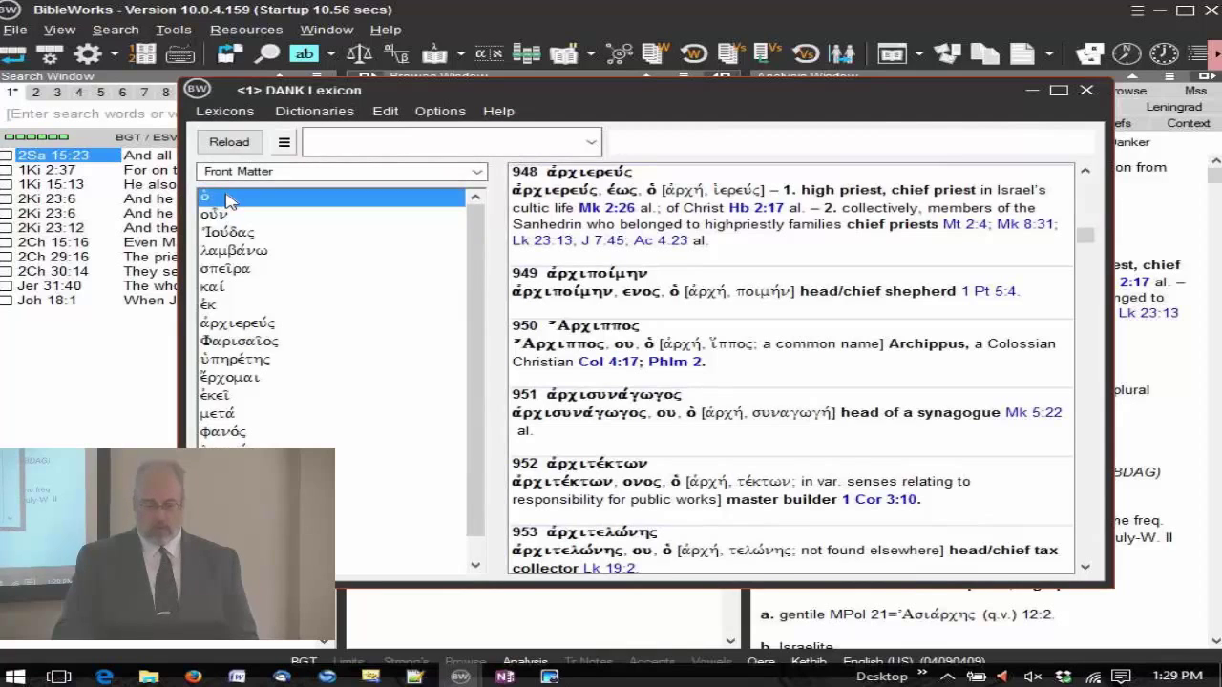
left_click(227, 199)
left_click(228, 215)
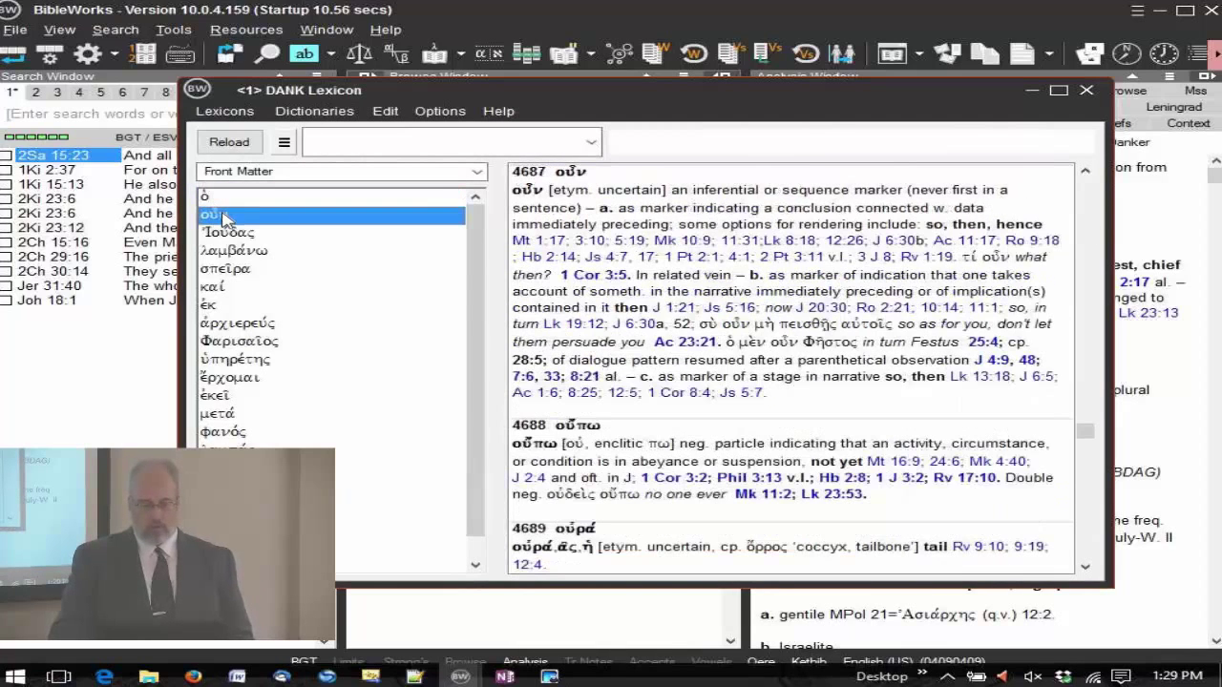
left_click(226, 235)
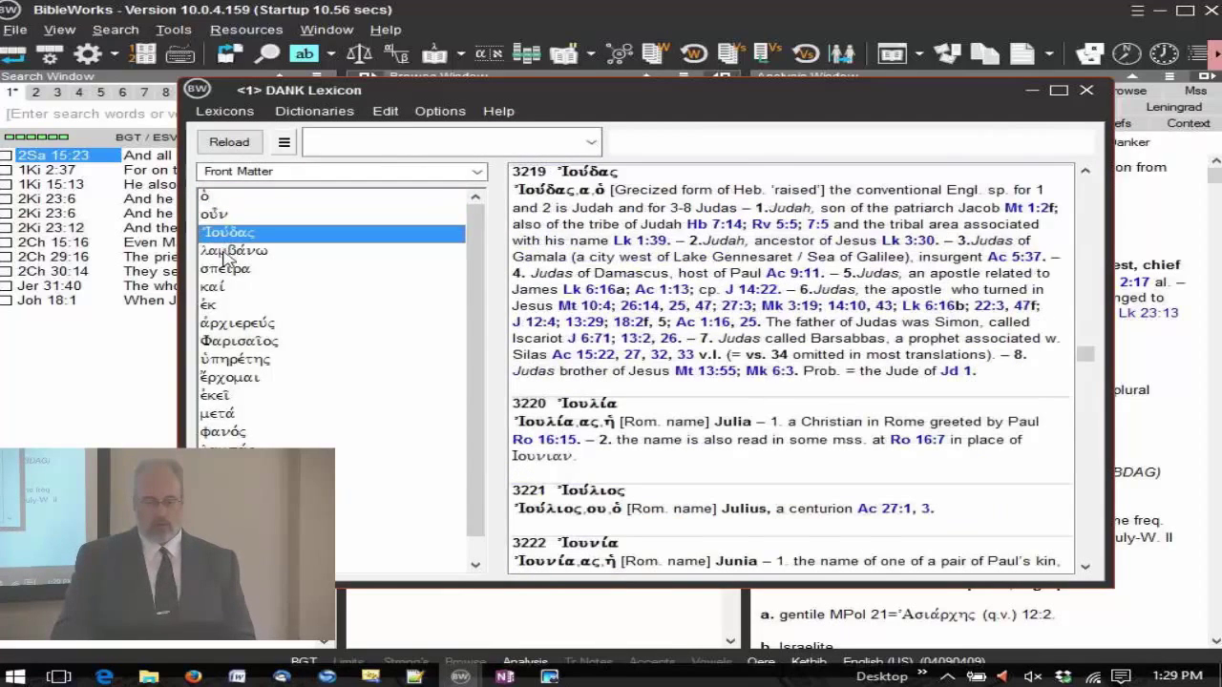
left_click(225, 249)
left_click(221, 271)
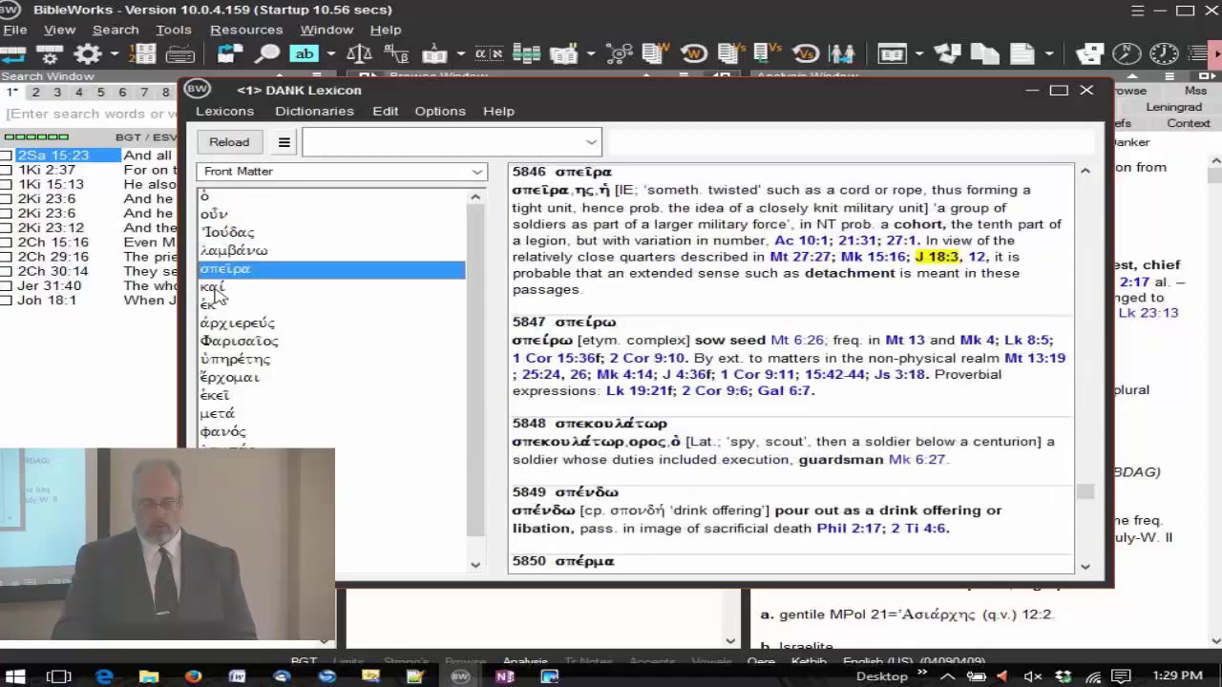
left_click(215, 288)
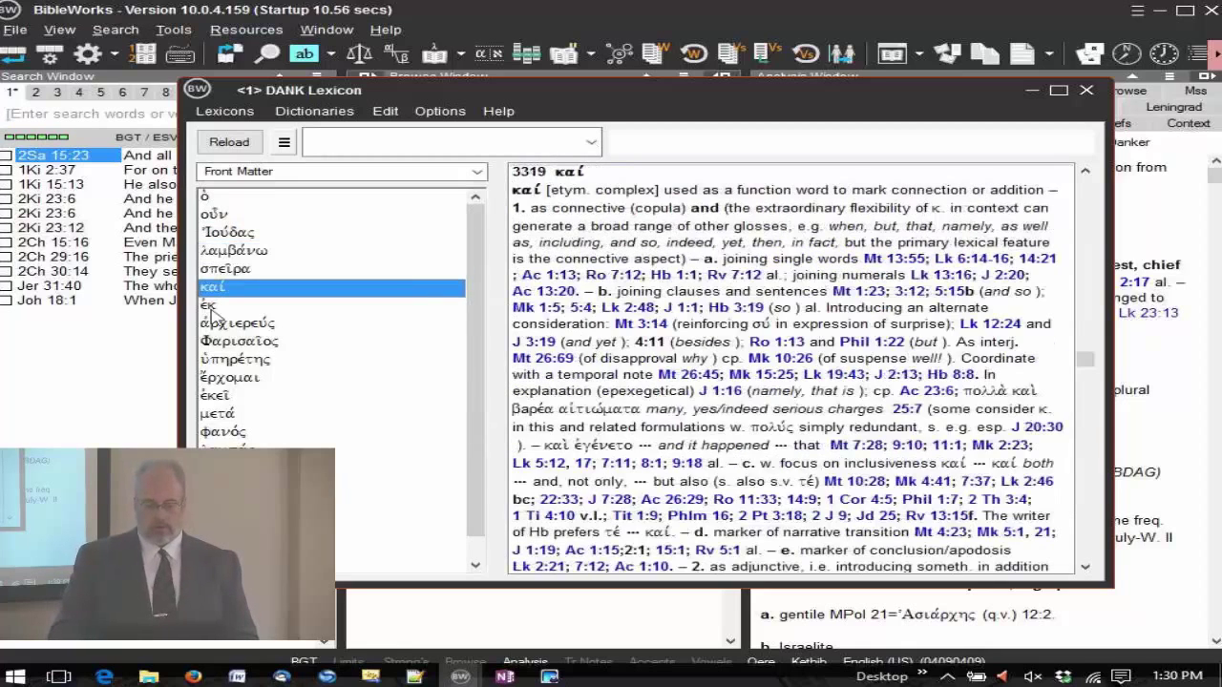
left_click(210, 305)
left_click(275, 324)
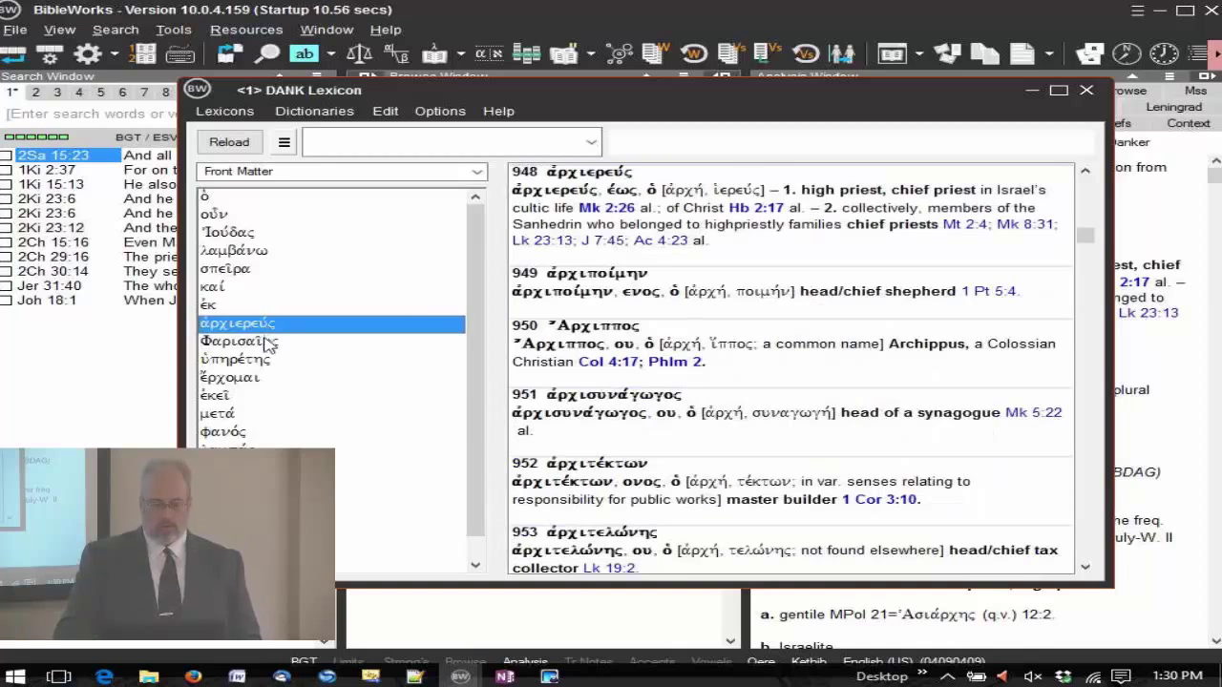
left_click(267, 344)
left_click(260, 361)
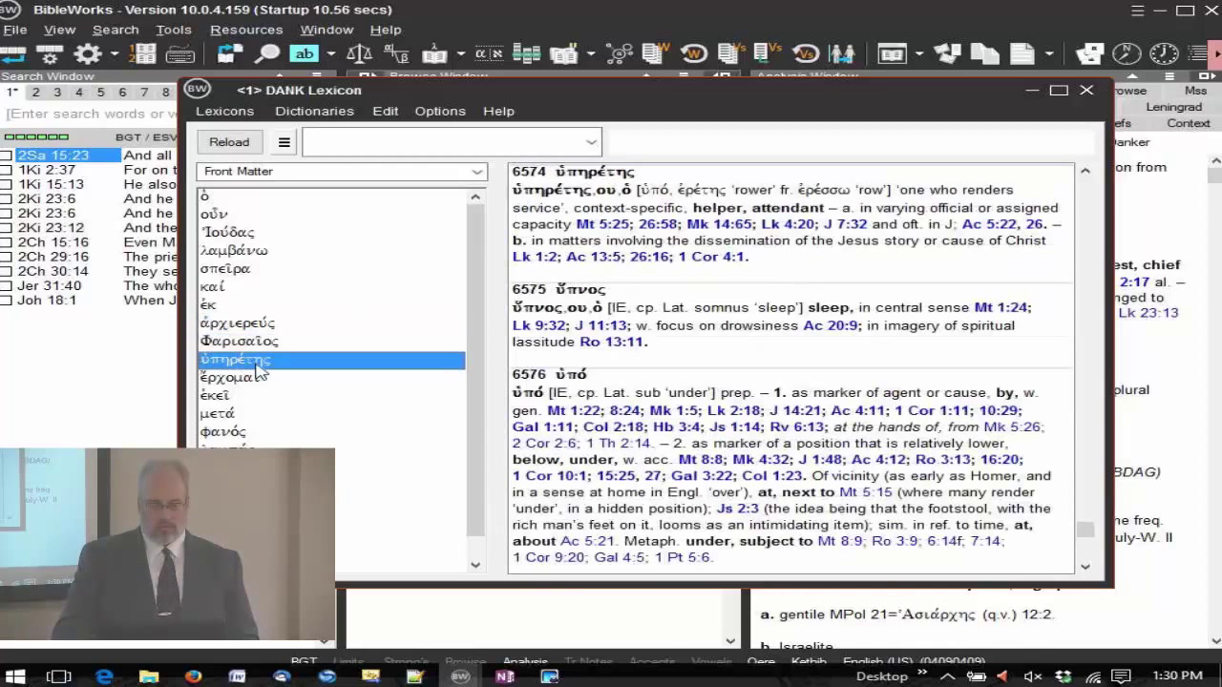
left_click(240, 382)
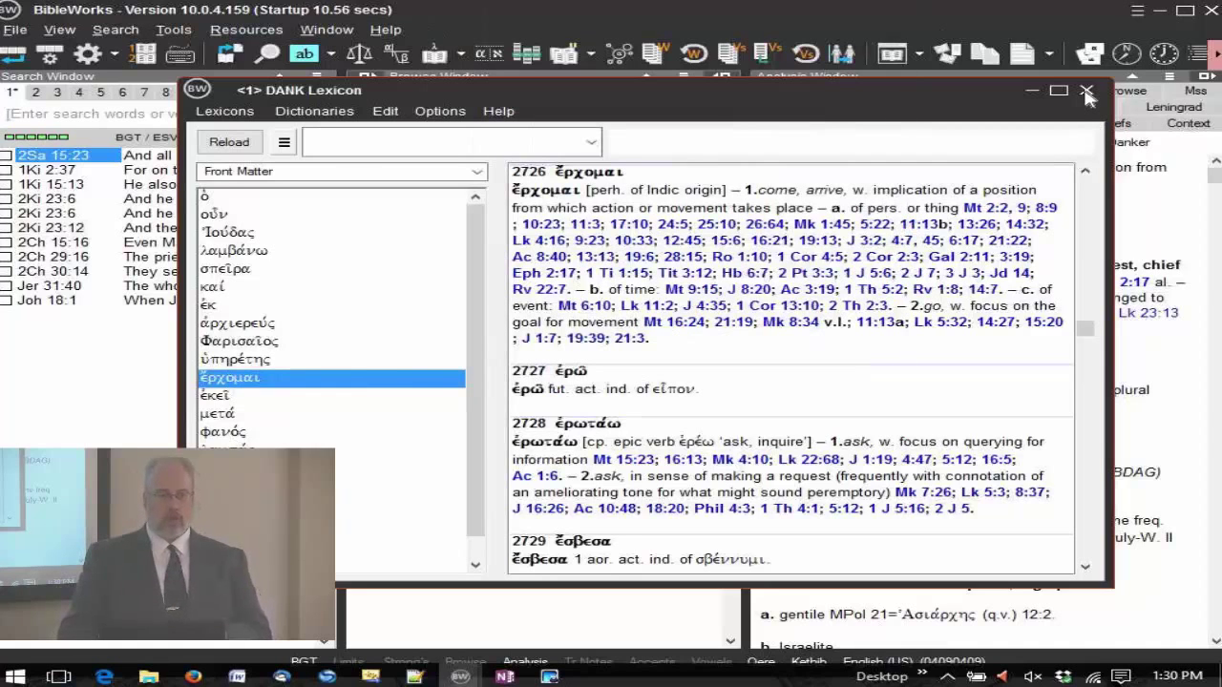
left_click(1086, 92)
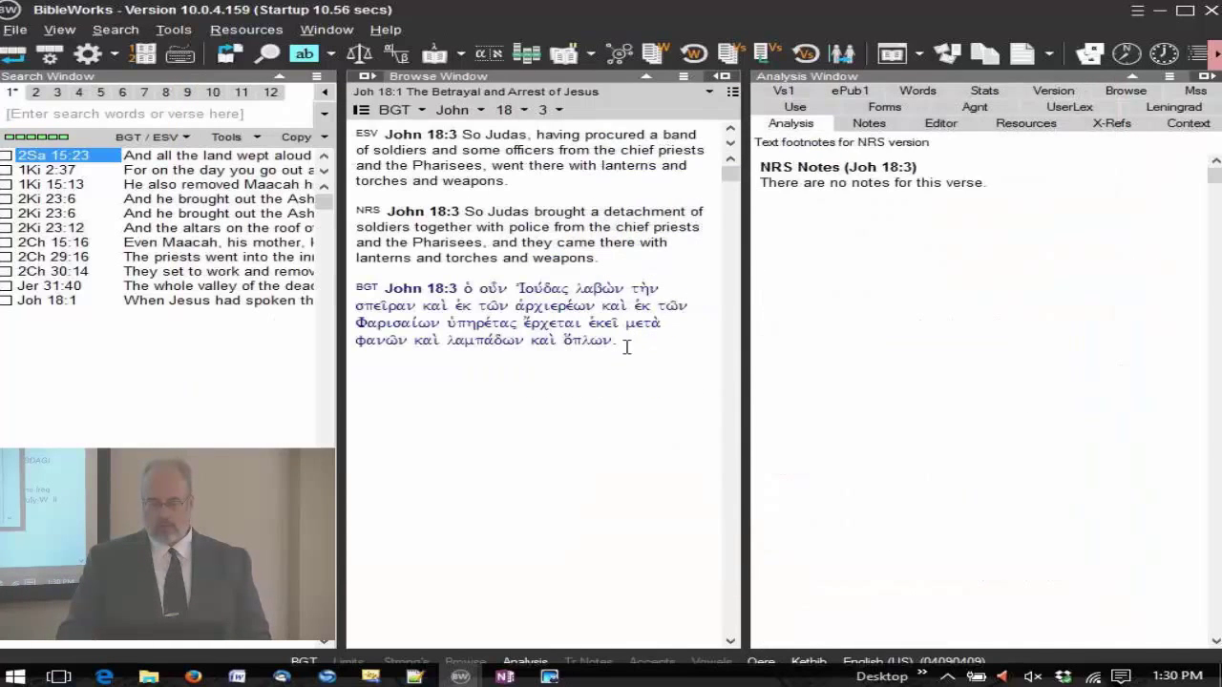